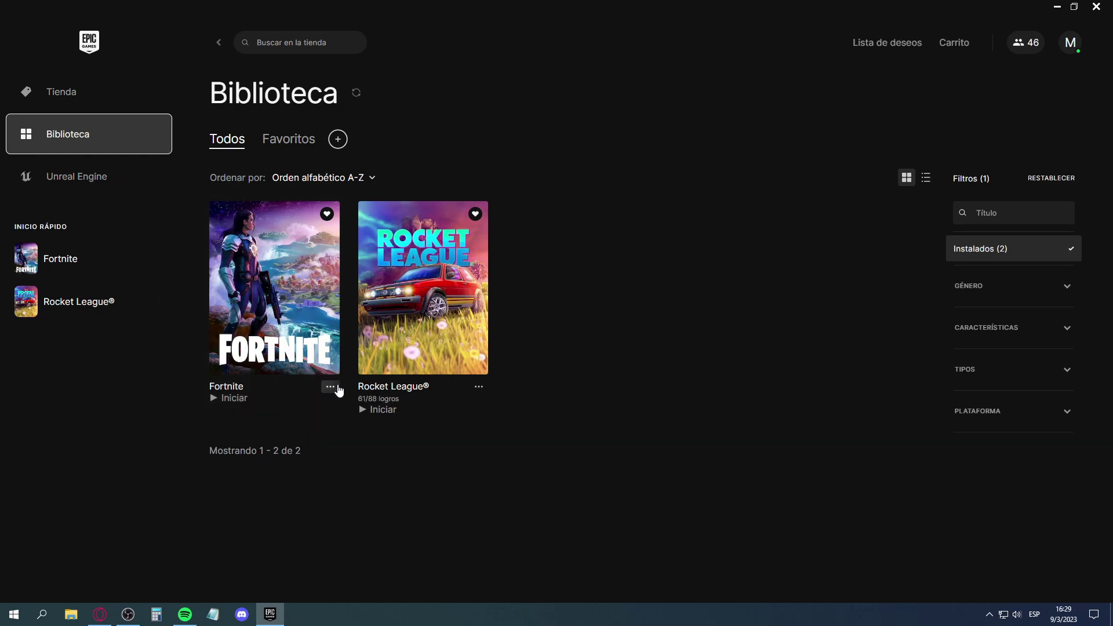
# Review Fortnite's installation options and management settings in the library, and close the launcher
pyautogui.click(206, 251)
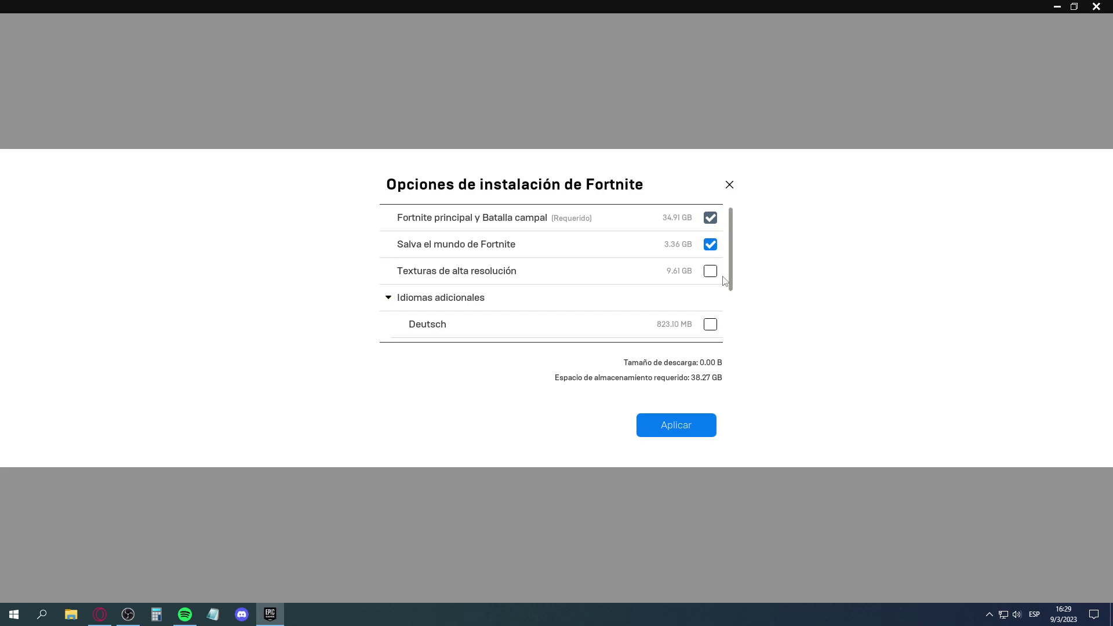
pyautogui.click(729, 186)
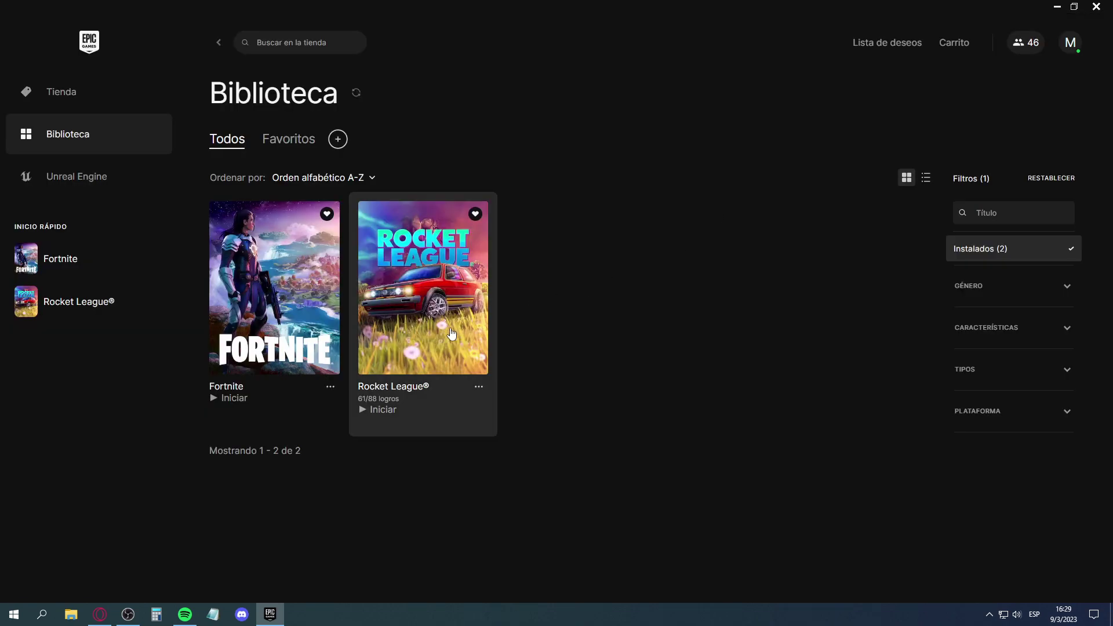
pyautogui.click(331, 389)
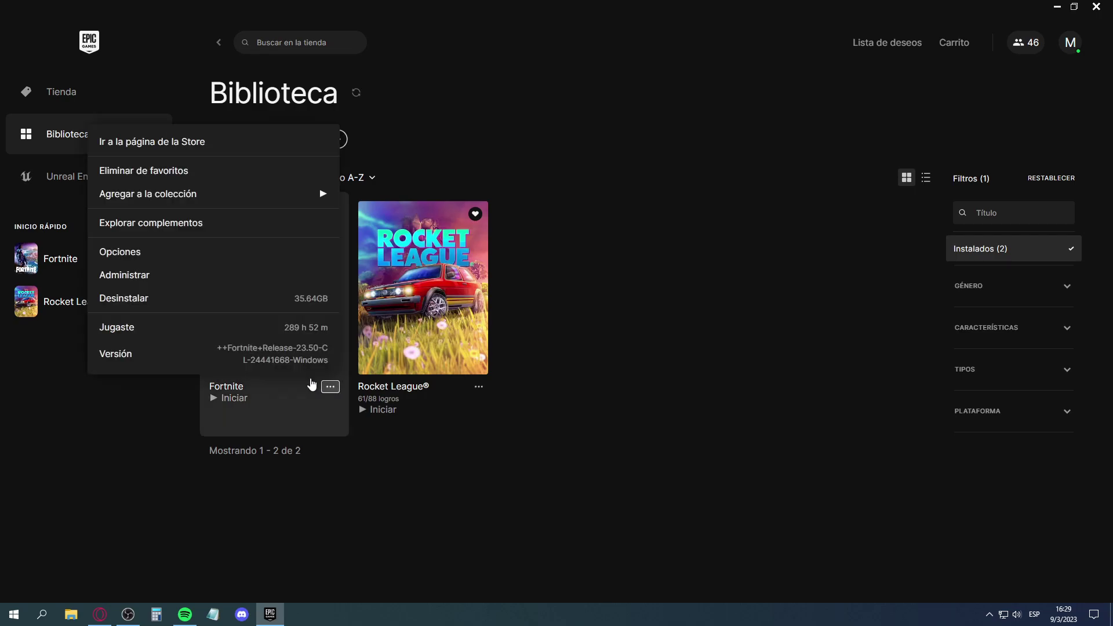
pyautogui.click(240, 276)
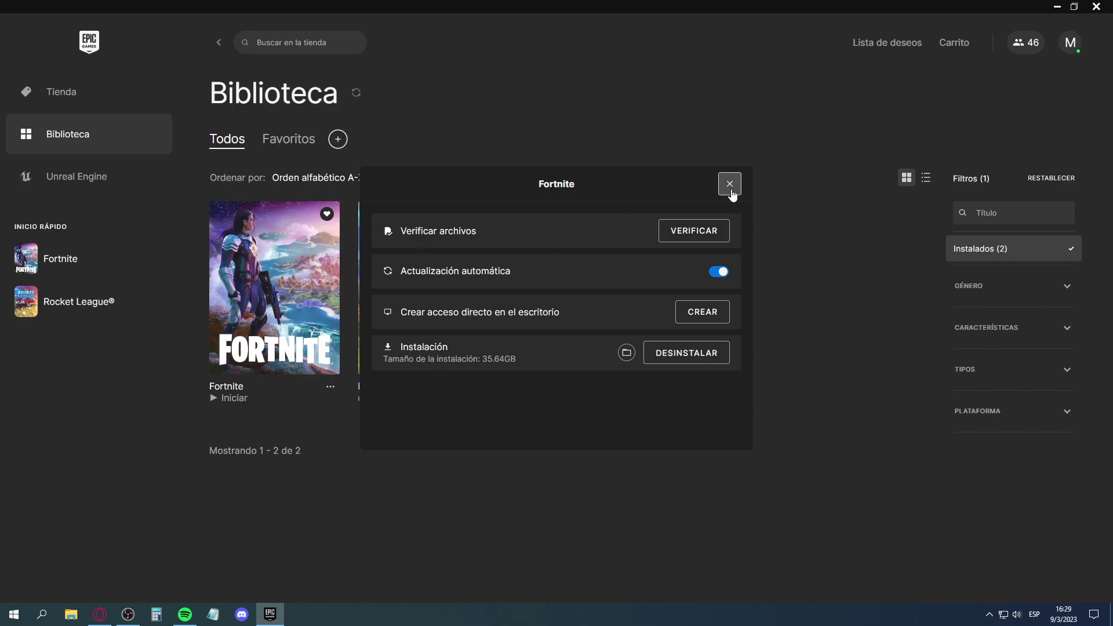
pyautogui.click(731, 191)
pyautogui.click(1103, 6)
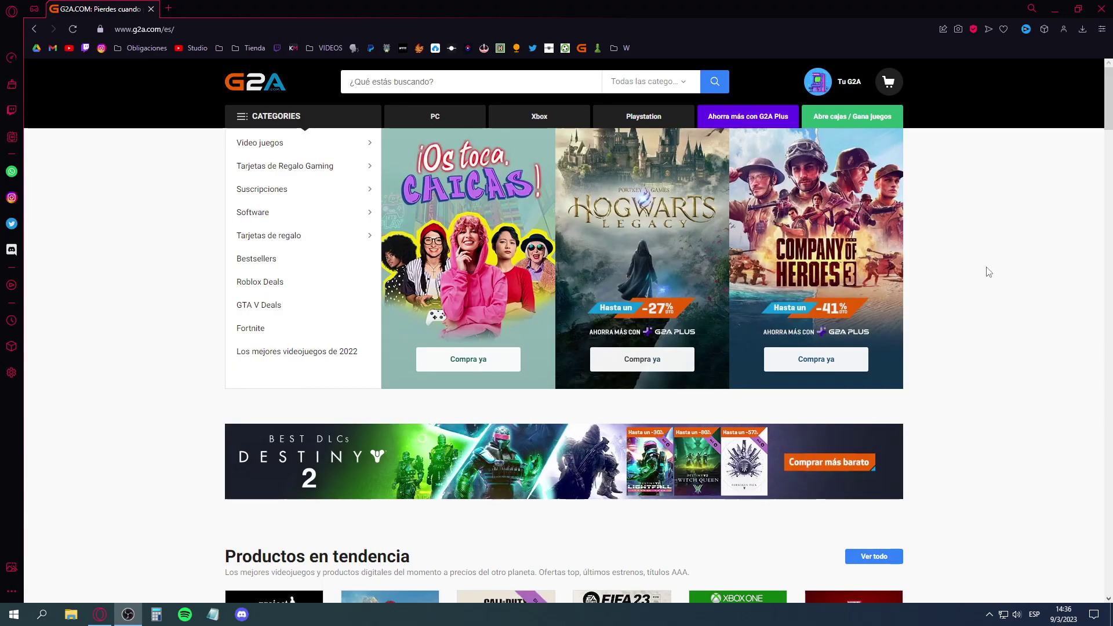
# Browse the G2A store's home page and its Fortnite V-Bucks offers
pyautogui.scroll(-10, 987, 278)
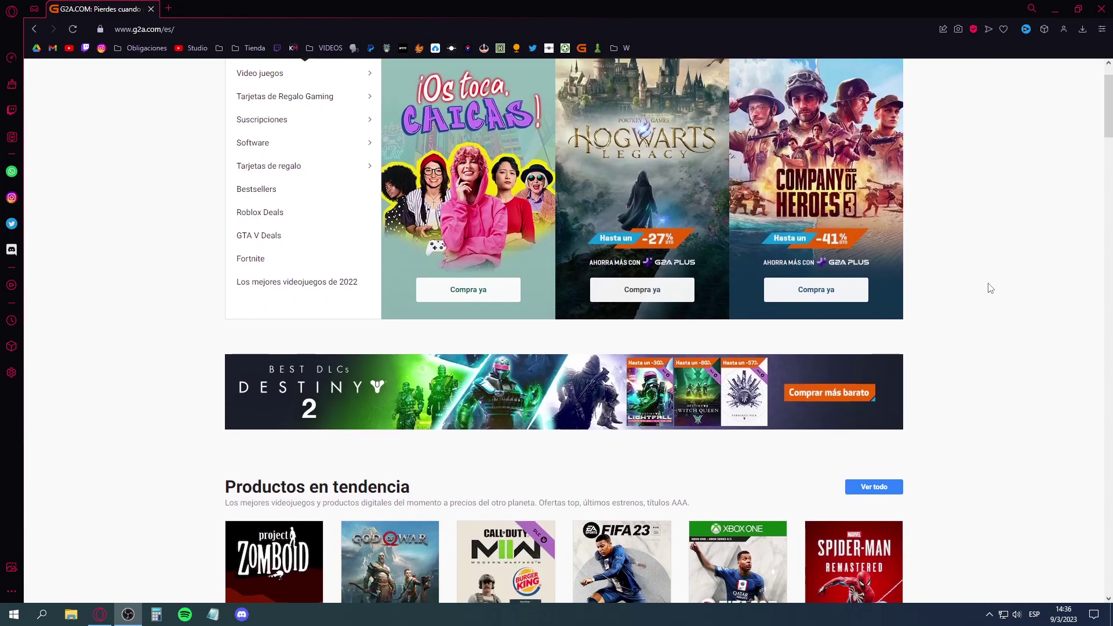
pyautogui.scroll(-12, 988, 318)
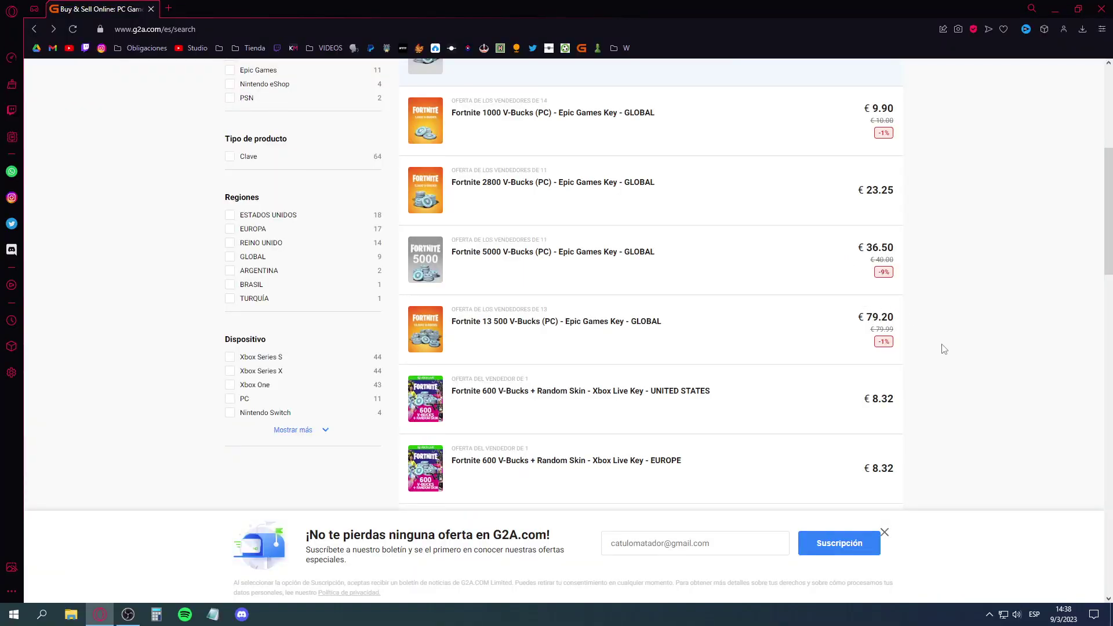
pyautogui.scroll(-5, 861, 295)
pyautogui.scroll(-7, 896, 337)
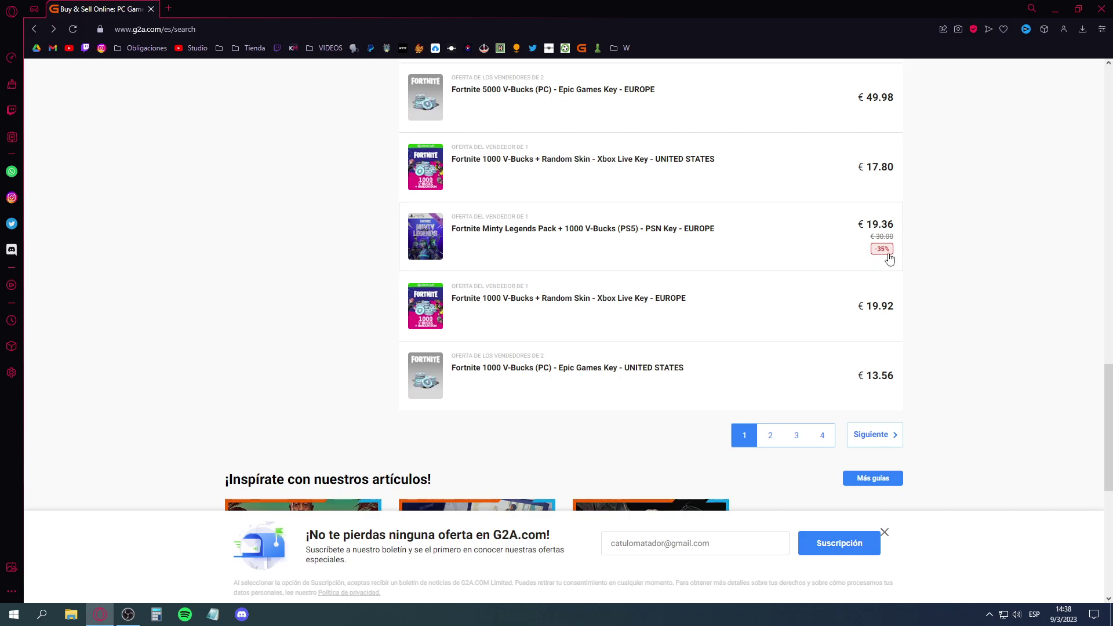
pyautogui.scroll(12, 889, 259)
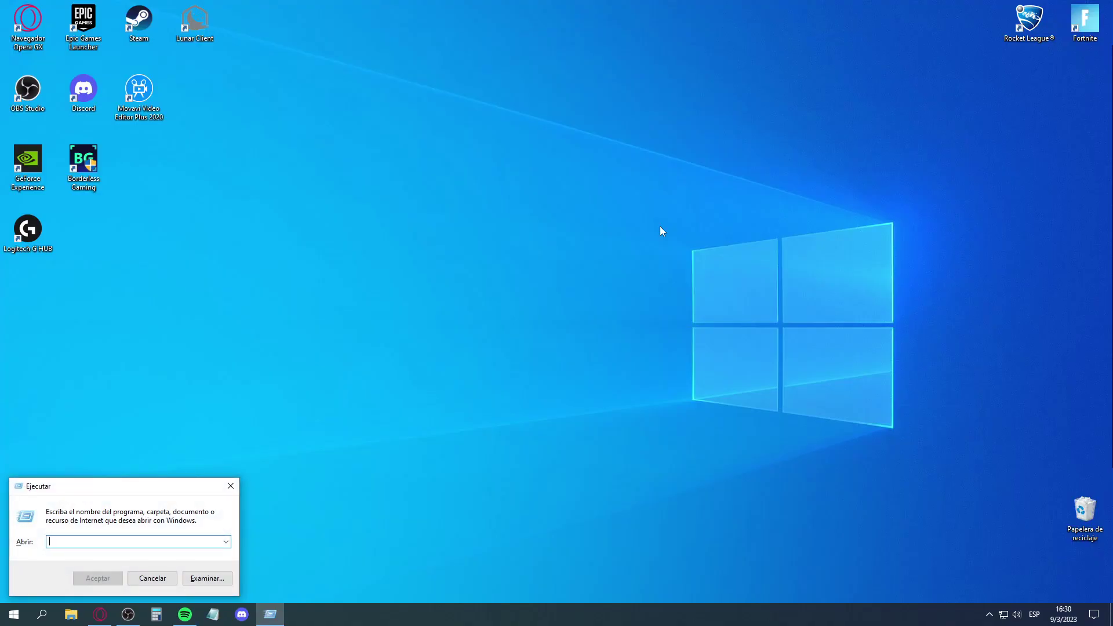
# Open the local app data folder by running %LOCALAPPDATA%
pyautogui.write('%LOCALAPP')
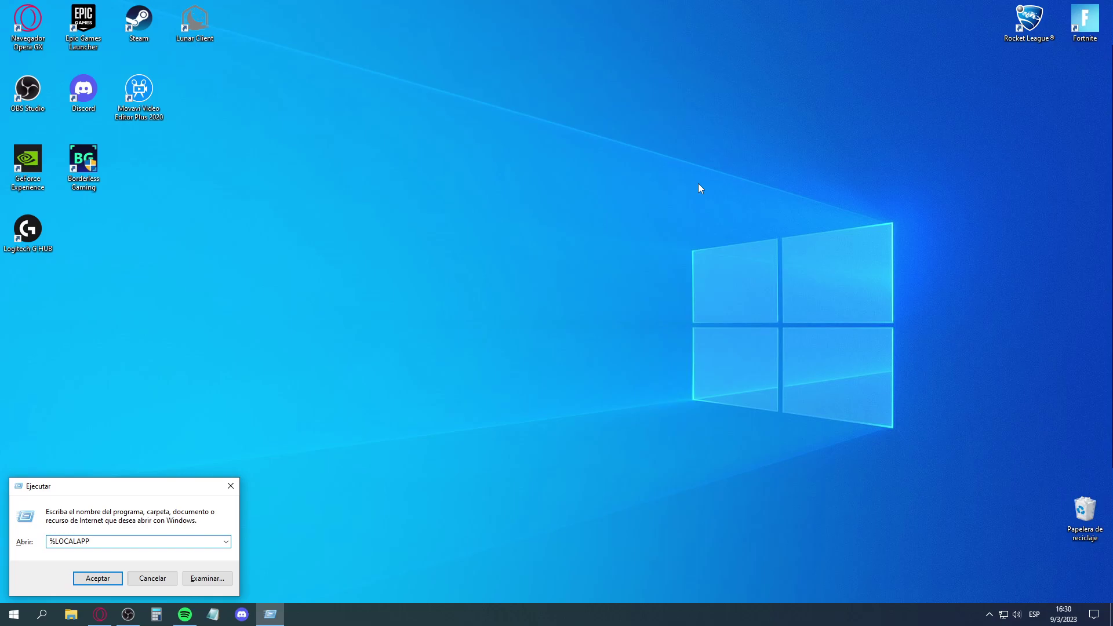
pyautogui.moveTo(142, 487); pyautogui.dragTo(701, 167)
pyautogui.write('DATA%')
pyautogui.press('Return')
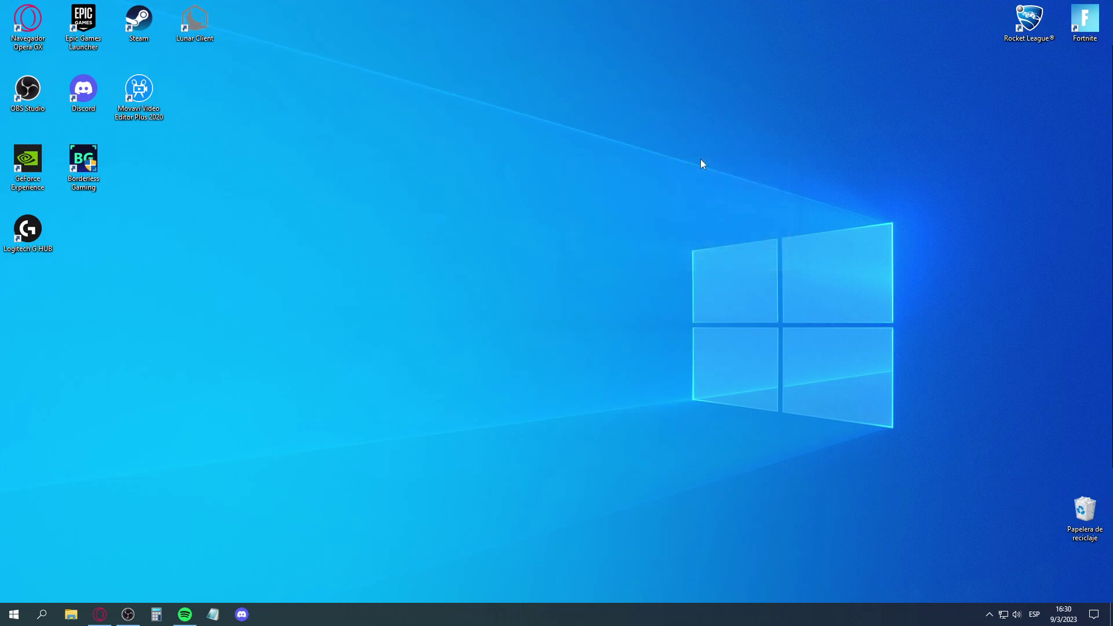
# Go to the Saved folder inside FortniteGame, taking a brief look into its Config subfolder
pyautogui.scroll(-1, 376, 267)
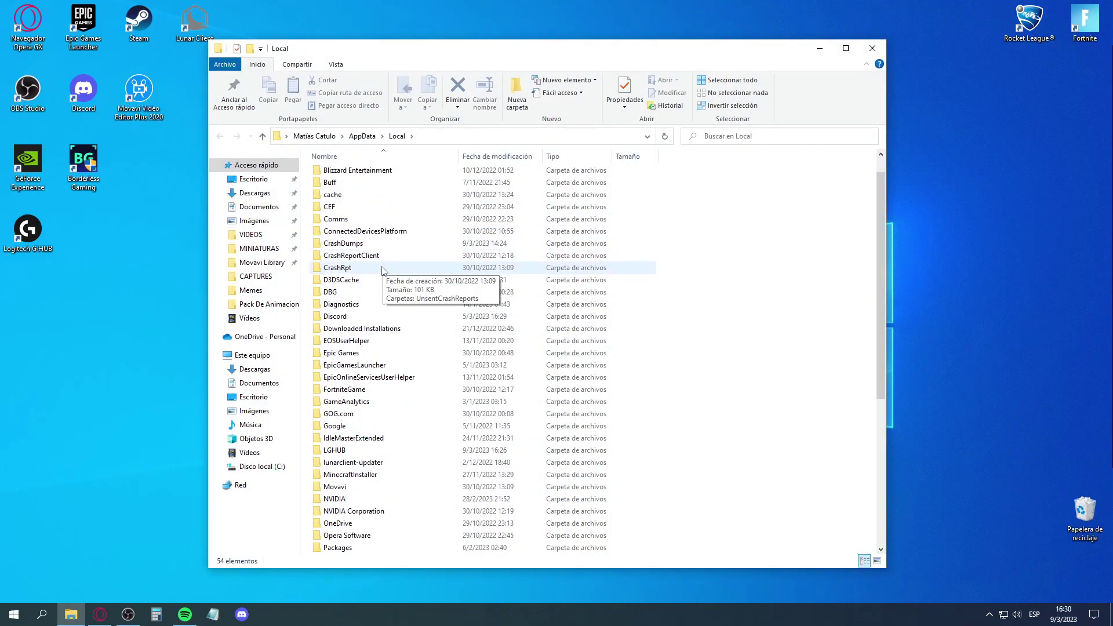
pyautogui.click(360, 394)
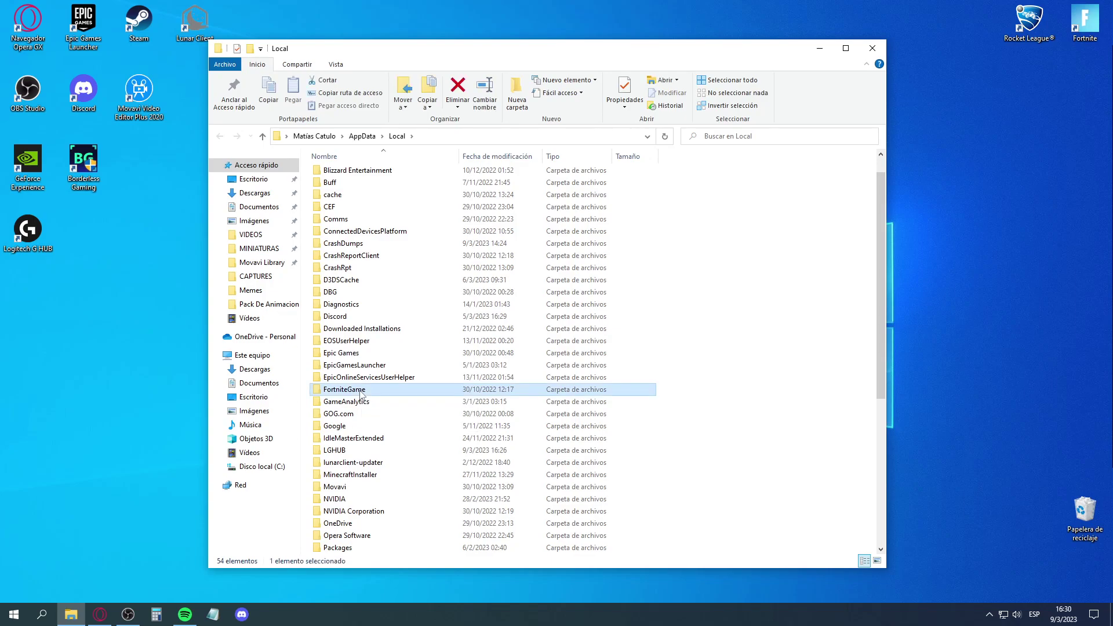
pyautogui.doubleClick(360, 394)
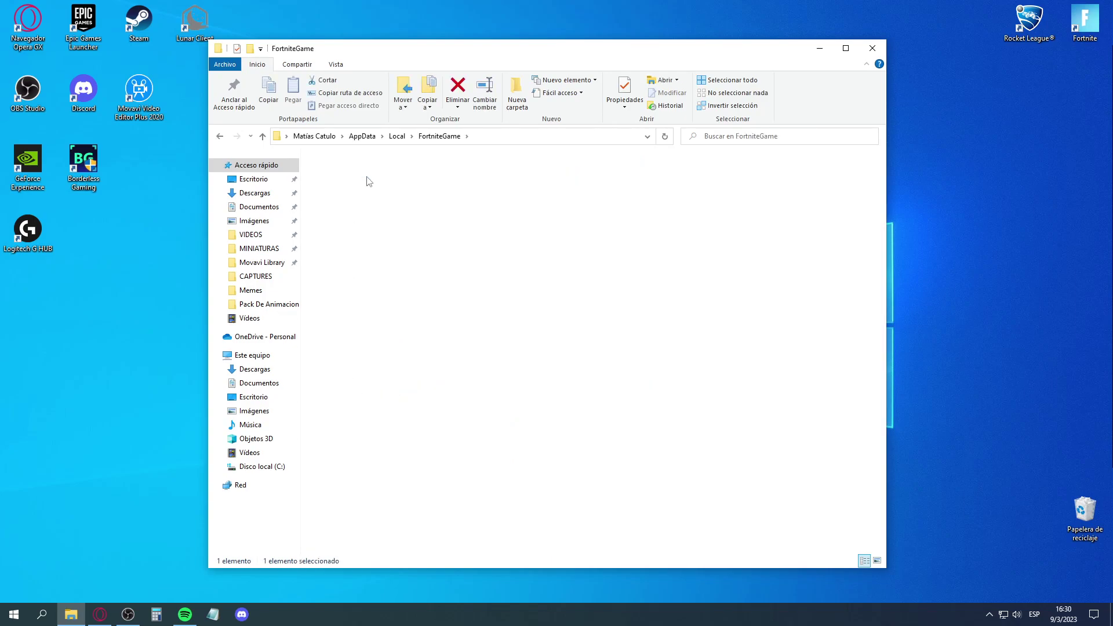
pyautogui.doubleClick(367, 182)
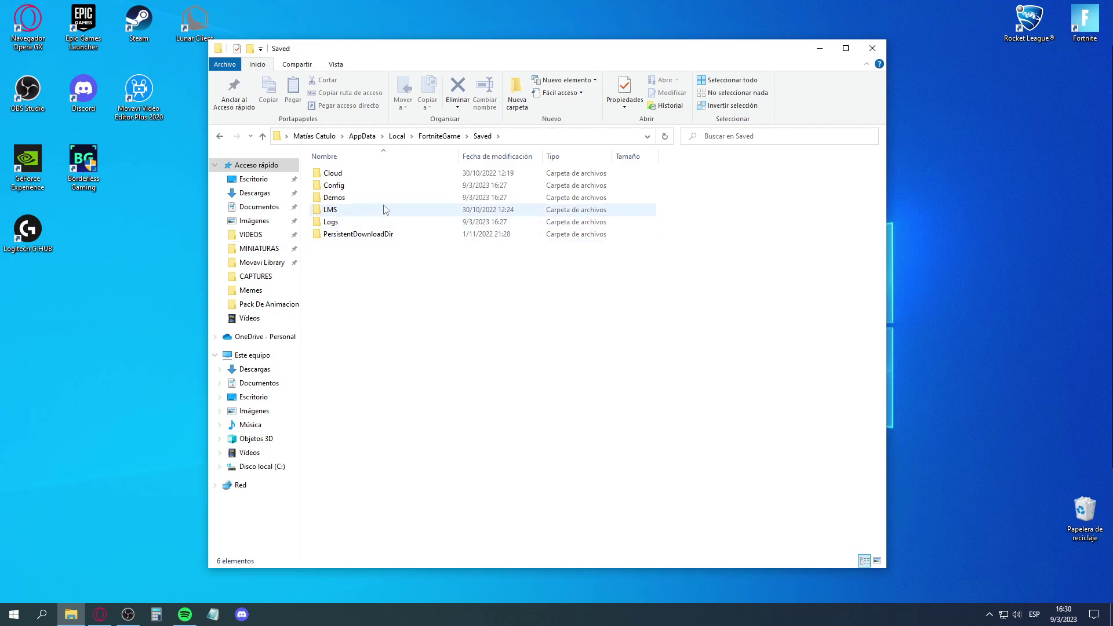
pyautogui.doubleClick(407, 189)
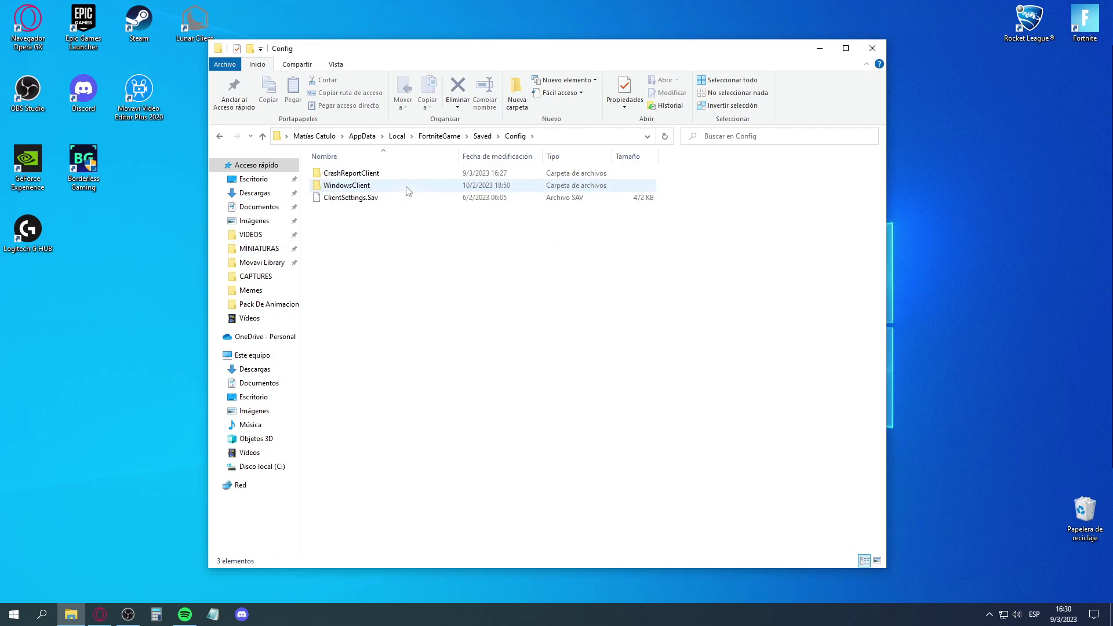
pyautogui.hotkey('alt', 'Left')
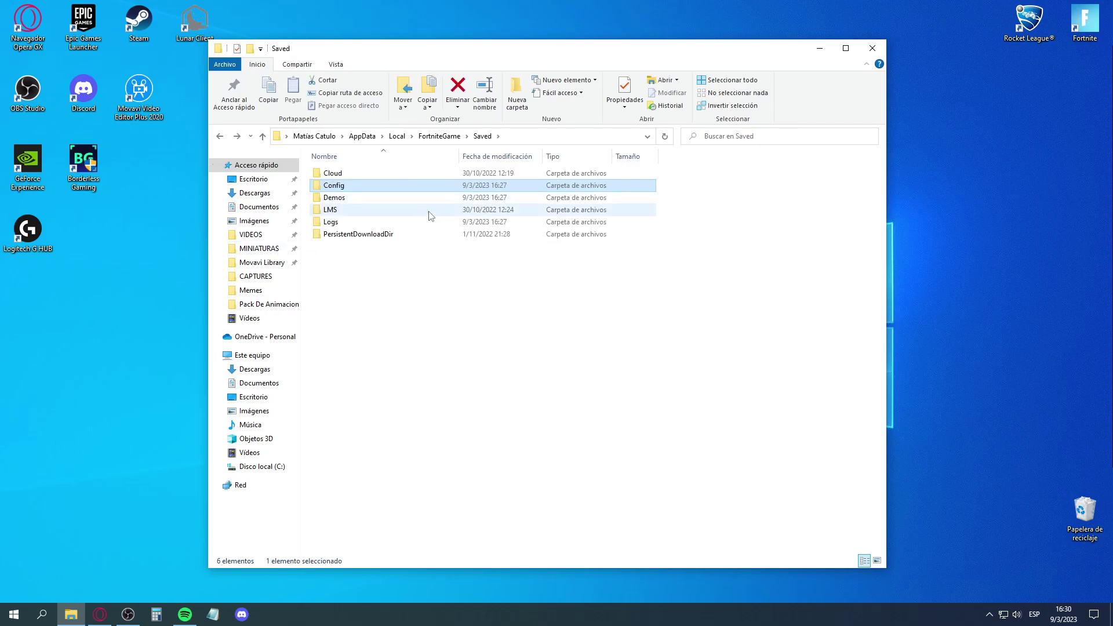
# Create an example folder named webcache inside Saved and delete it
pyautogui.click(415, 253)
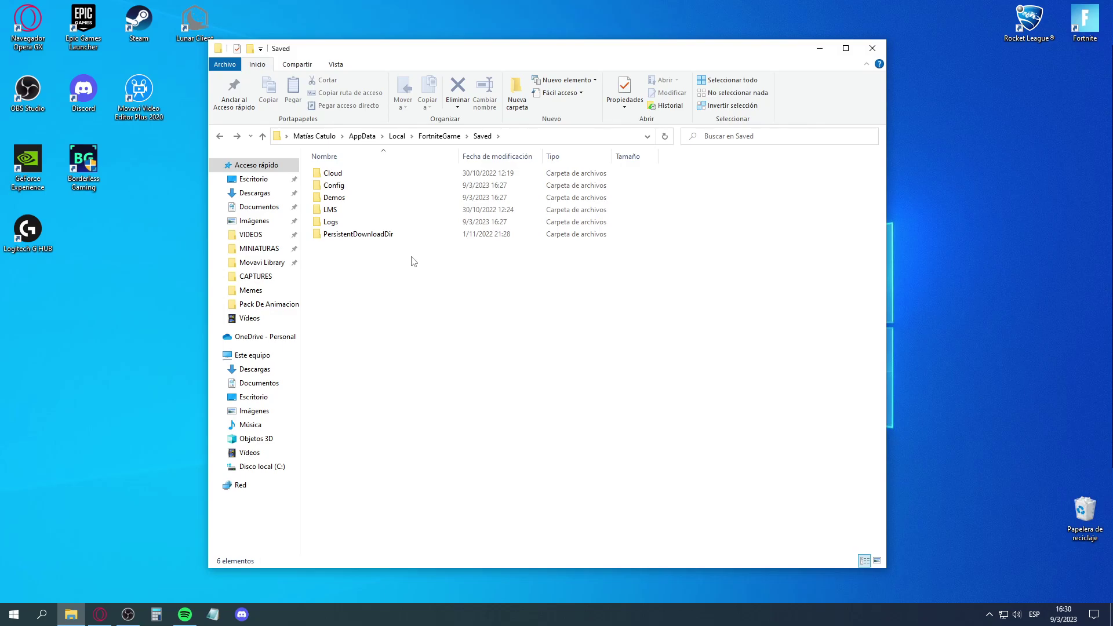
pyautogui.rightClick(415, 265)
pyautogui.moveTo(549, 408)
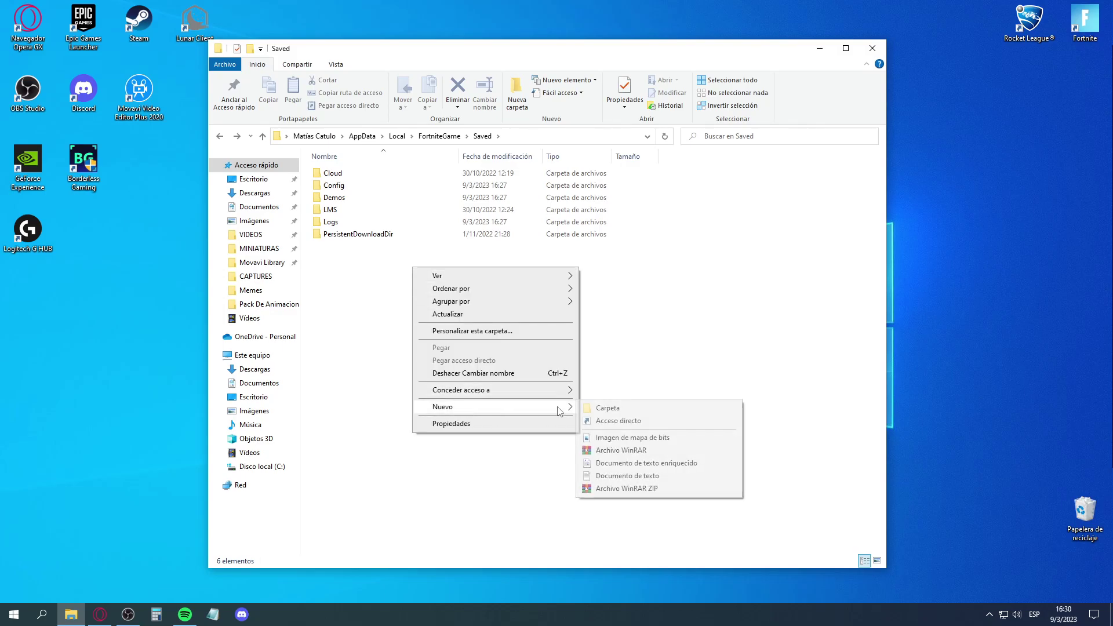
pyautogui.click(607, 411)
pyautogui.write('WEB')
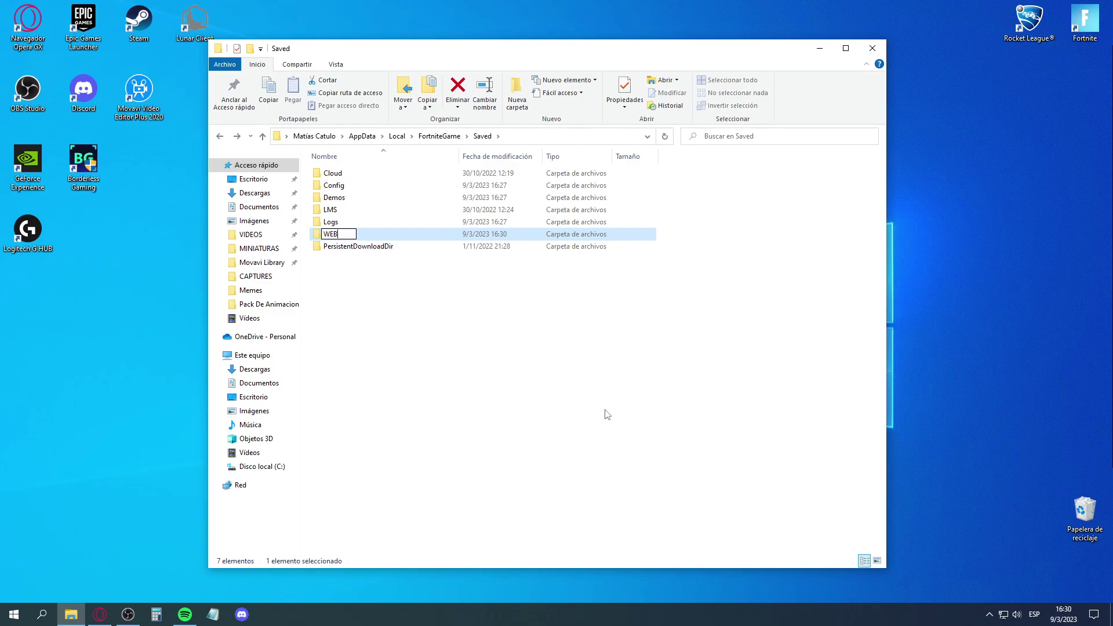
pyautogui.press('BackSpace')
pyautogui.press('BackSpace')
pyautogui.write('web')
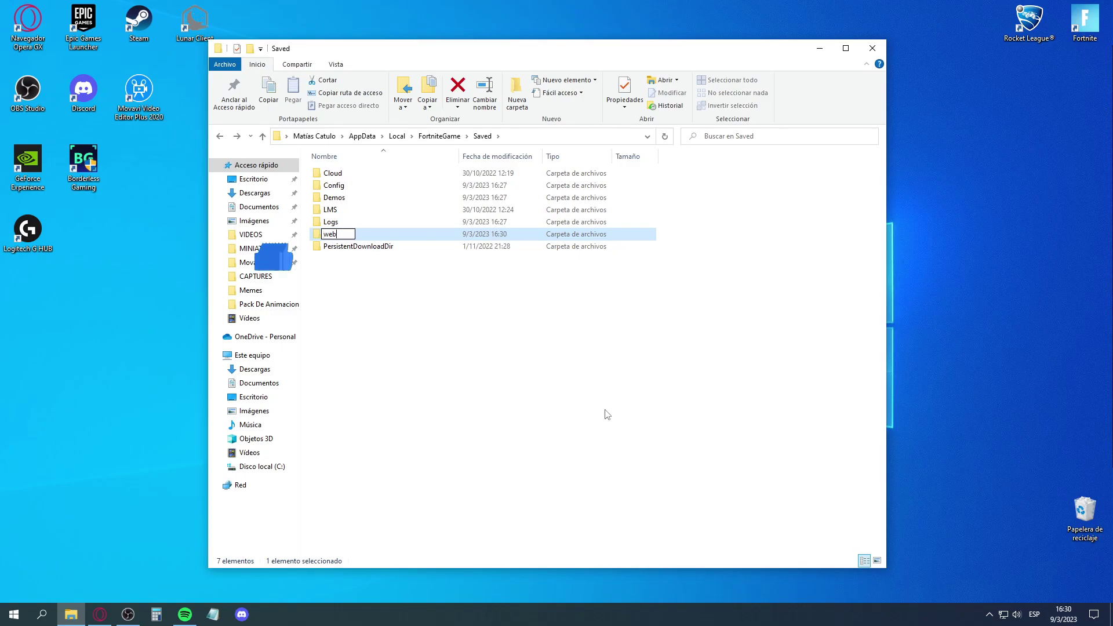
pyautogui.write('cache')
pyautogui.press('Return')
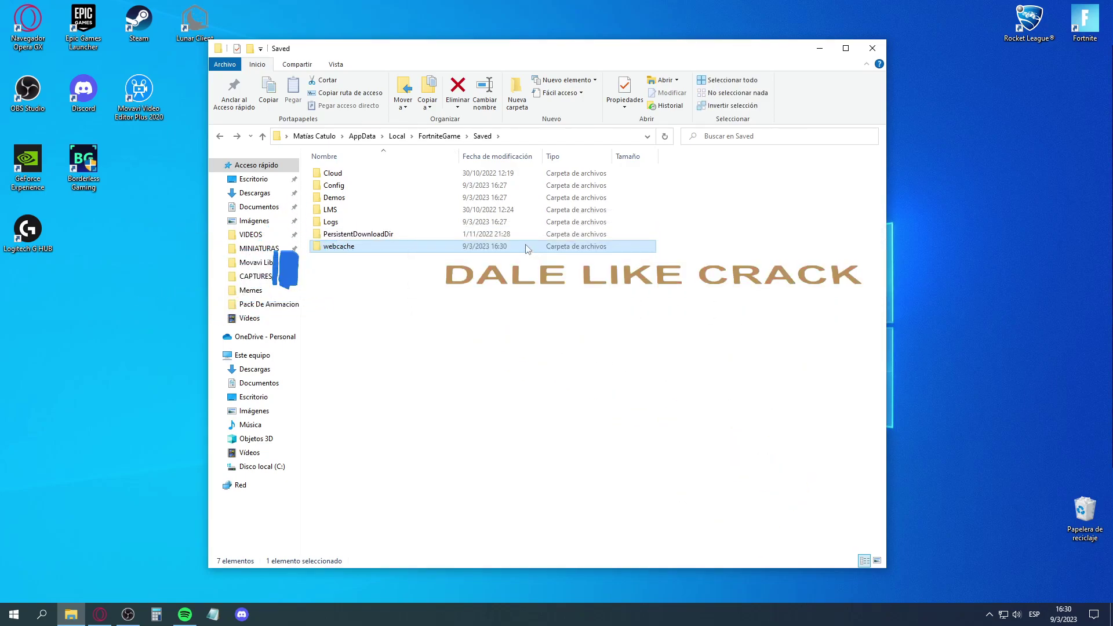
pyautogui.press('Delete')
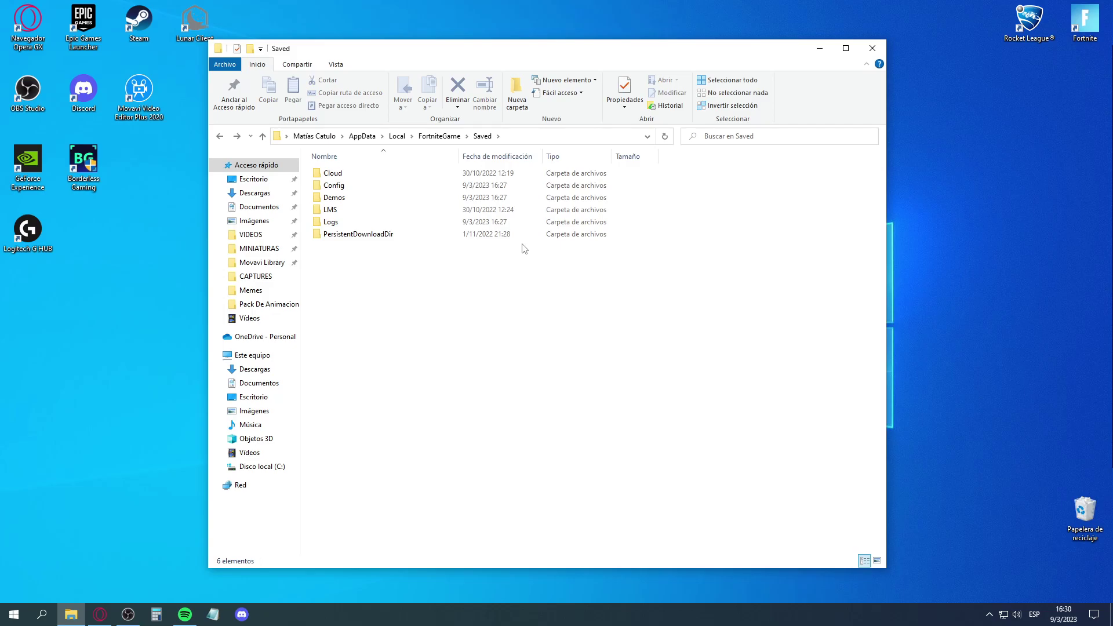
# Check the contents of the CrashReportClient folder inside Config and delete that folder
pyautogui.doubleClick(479, 186)
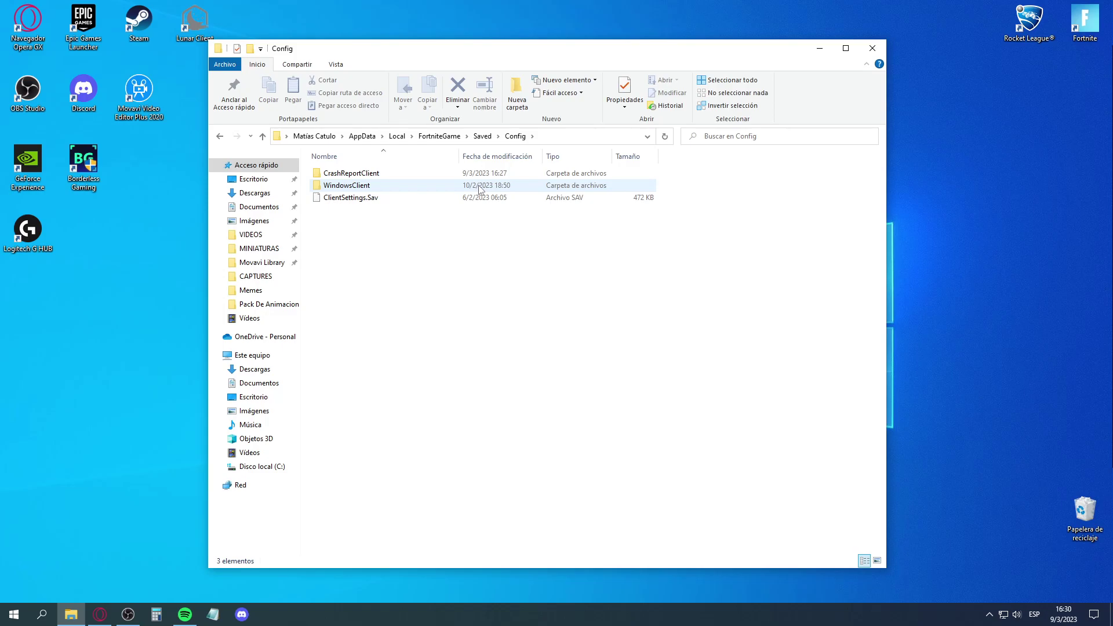
pyautogui.doubleClick(474, 175)
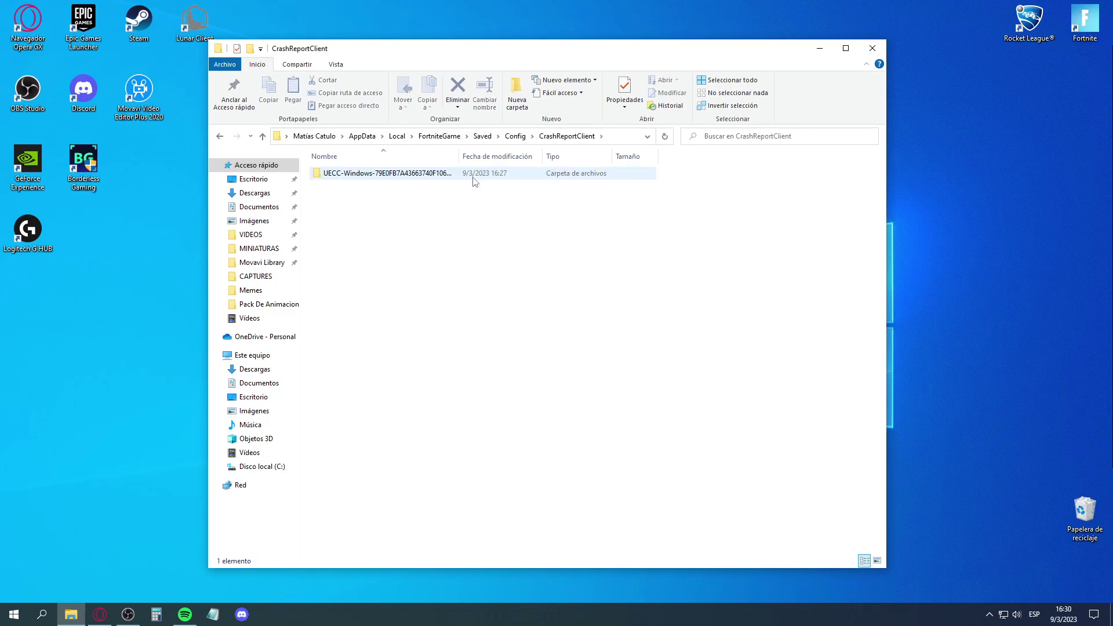
pyautogui.moveTo(716, 227); pyautogui.dragTo(454, 172)
pyautogui.moveTo(723, 298); pyautogui.dragTo(348, 211)
pyautogui.moveTo(629, 258); pyautogui.dragTo(348, 173)
pyautogui.moveTo(600, 307); pyautogui.dragTo(711, 239)
pyautogui.moveTo(554, 254); pyautogui.dragTo(591, 291)
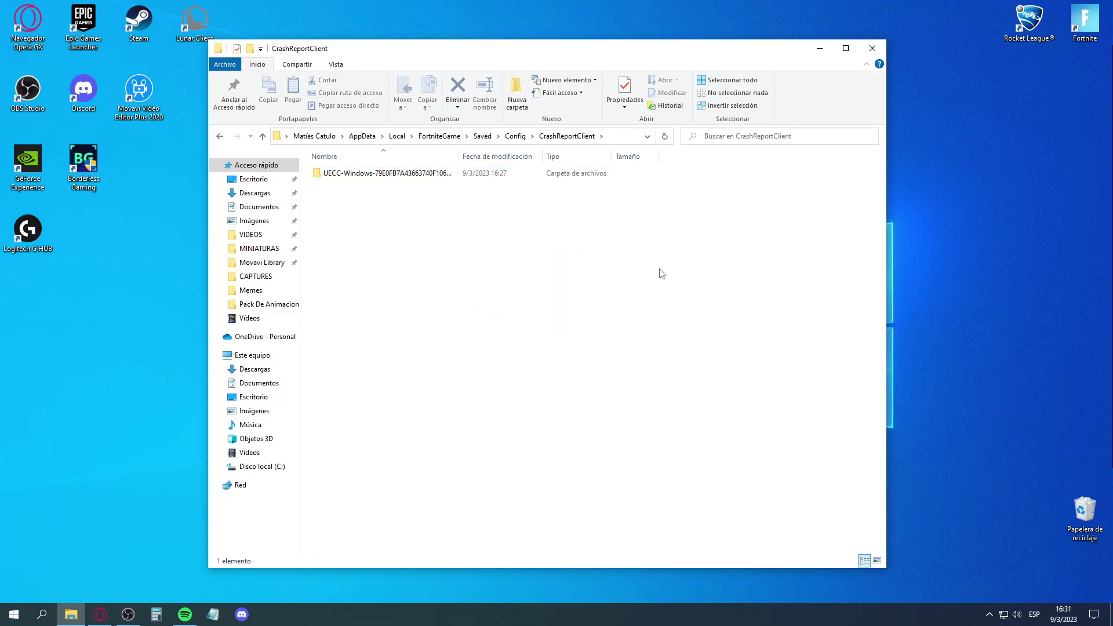
pyautogui.press('BackSpace')
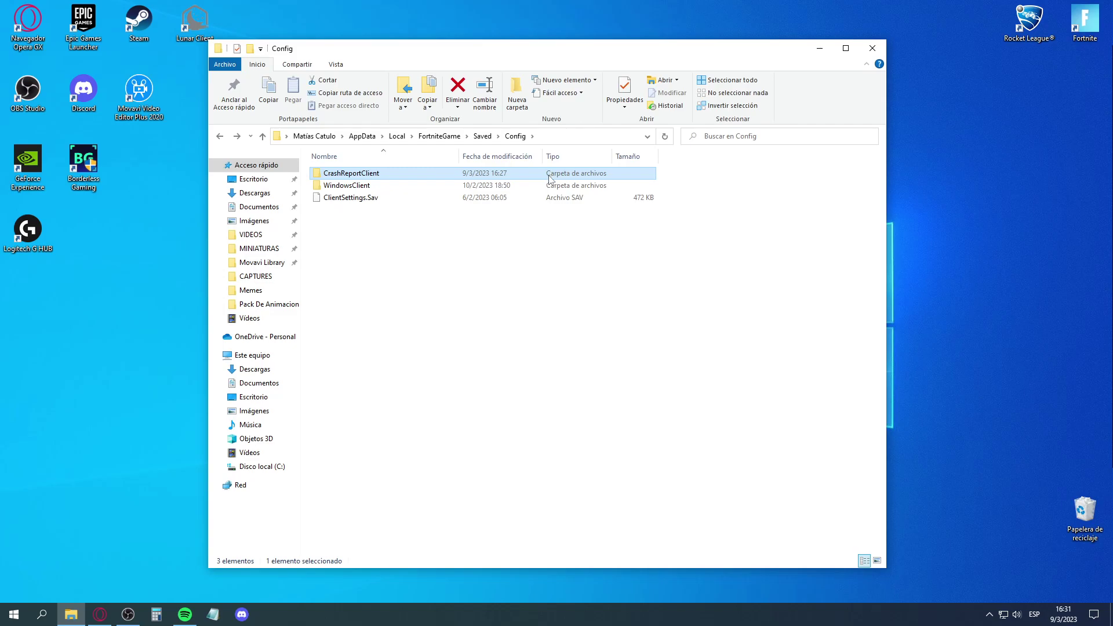
pyautogui.press('Delete')
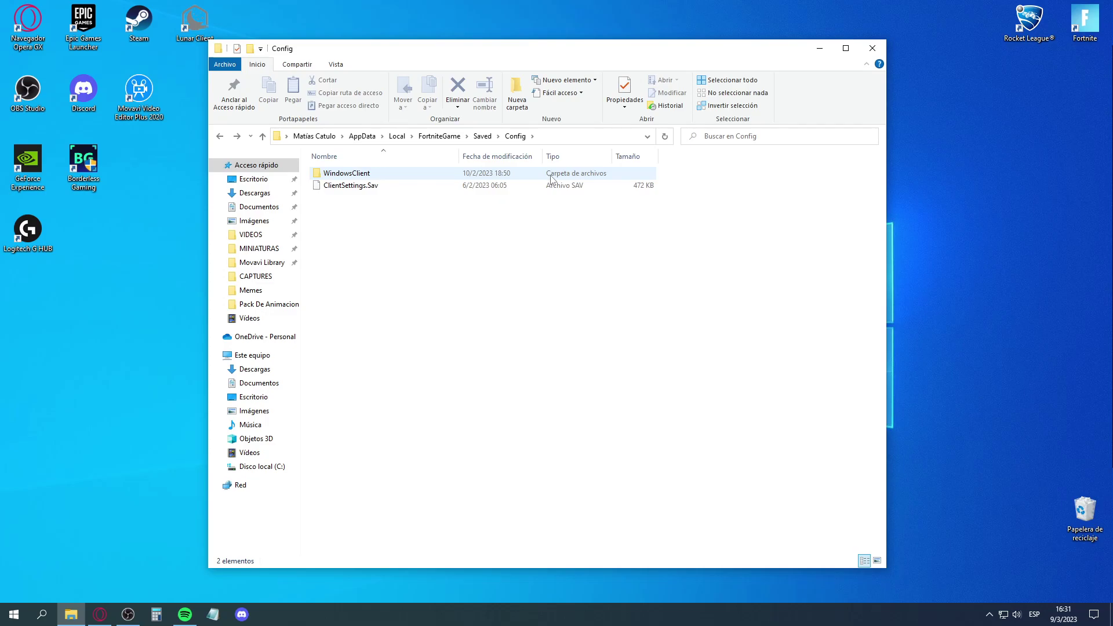
# Close the Config folder, review the Recycle Bin's contents and empty the bin permanently
pyautogui.click(873, 49)
pyautogui.rightClick(1077, 509)
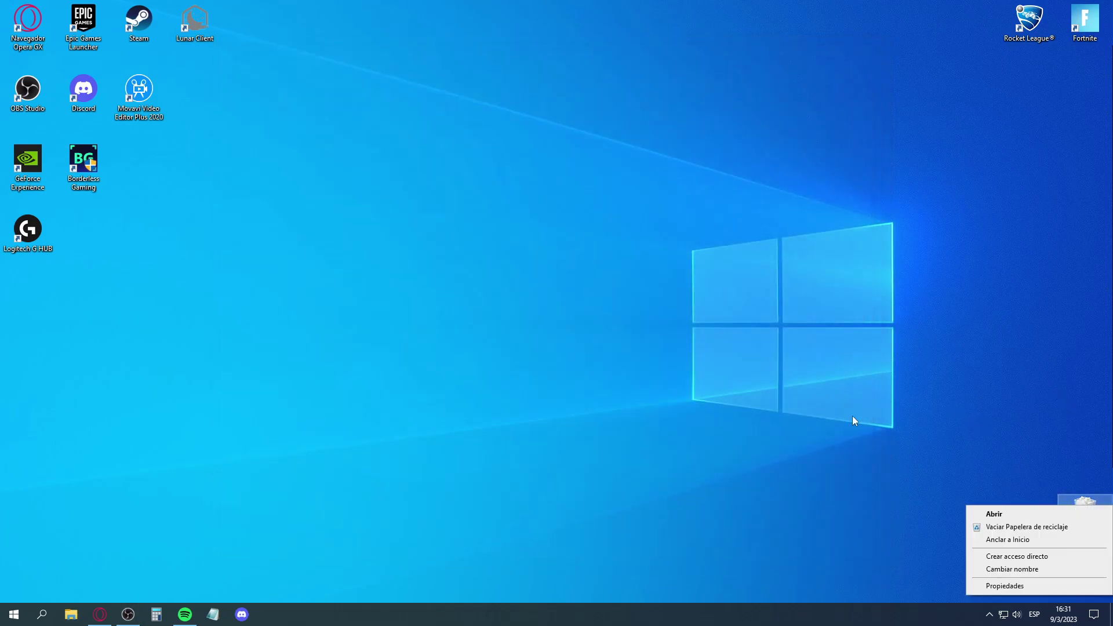
pyautogui.click(1002, 526)
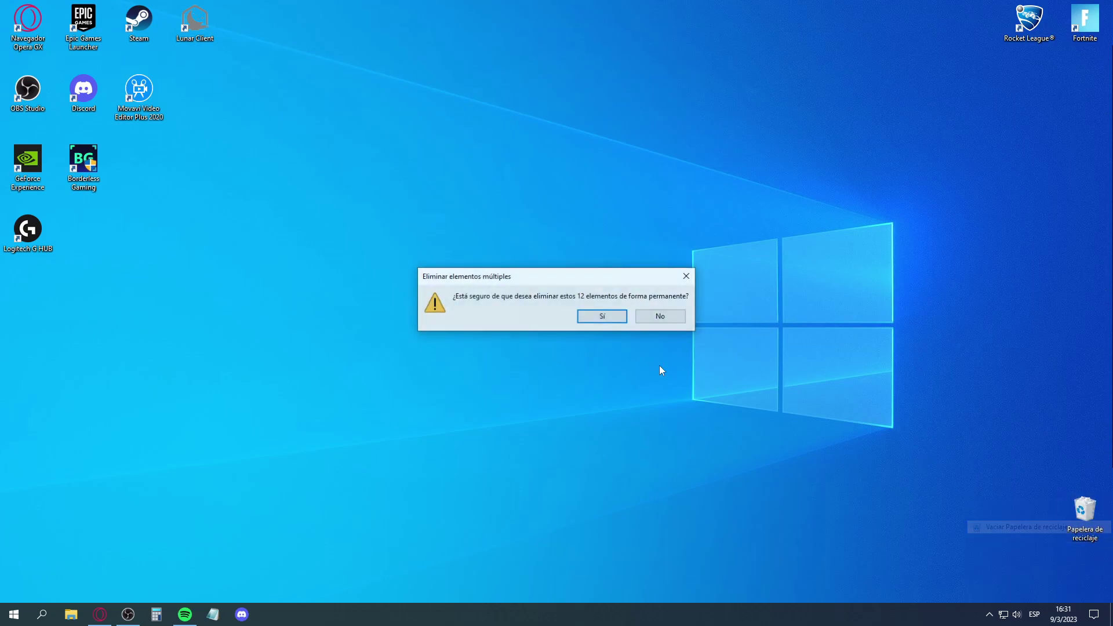
pyautogui.click(602, 316)
pyautogui.doubleClick(1097, 532)
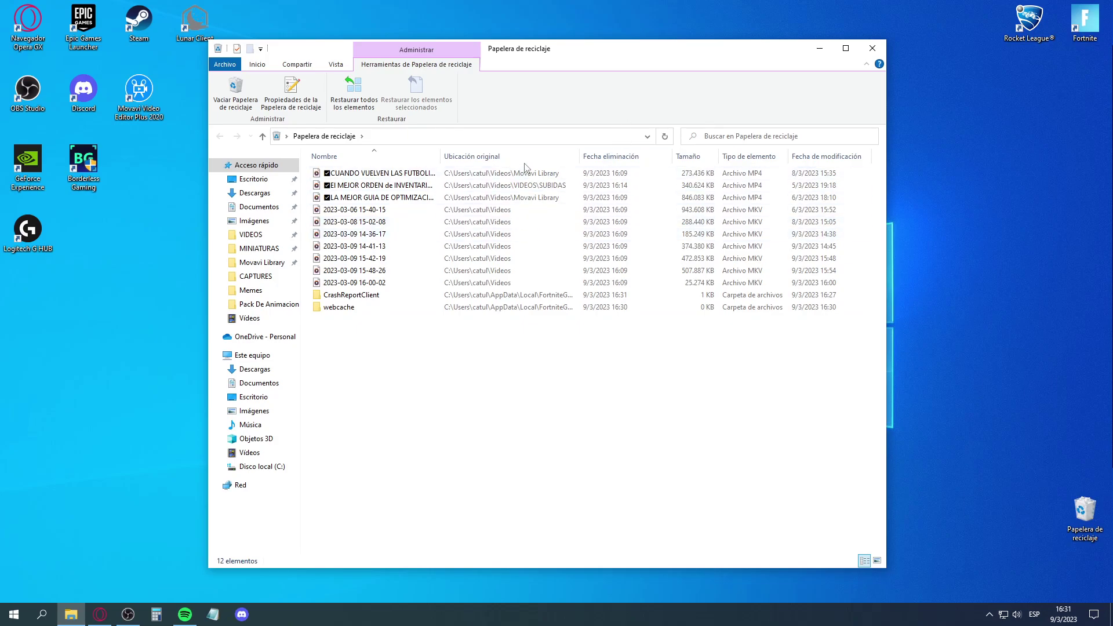
pyautogui.click(872, 48)
pyautogui.rightClick(1083, 516)
pyautogui.click(1026, 449)
pyautogui.click(603, 316)
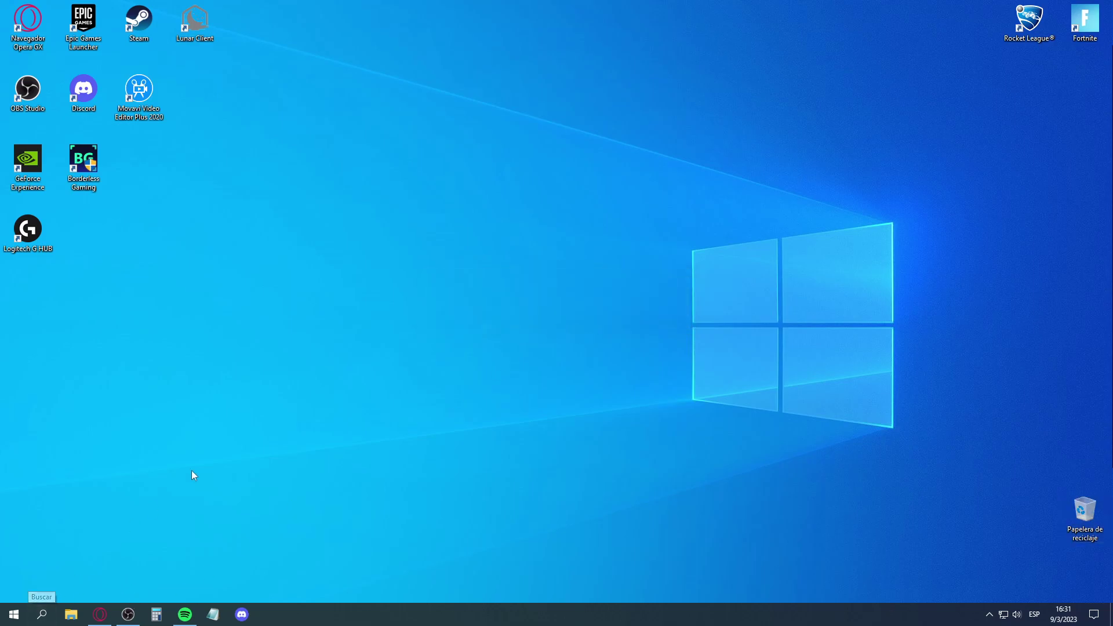
# Open the temporary files folder by running %temp%
pyautogui.press('super+r')
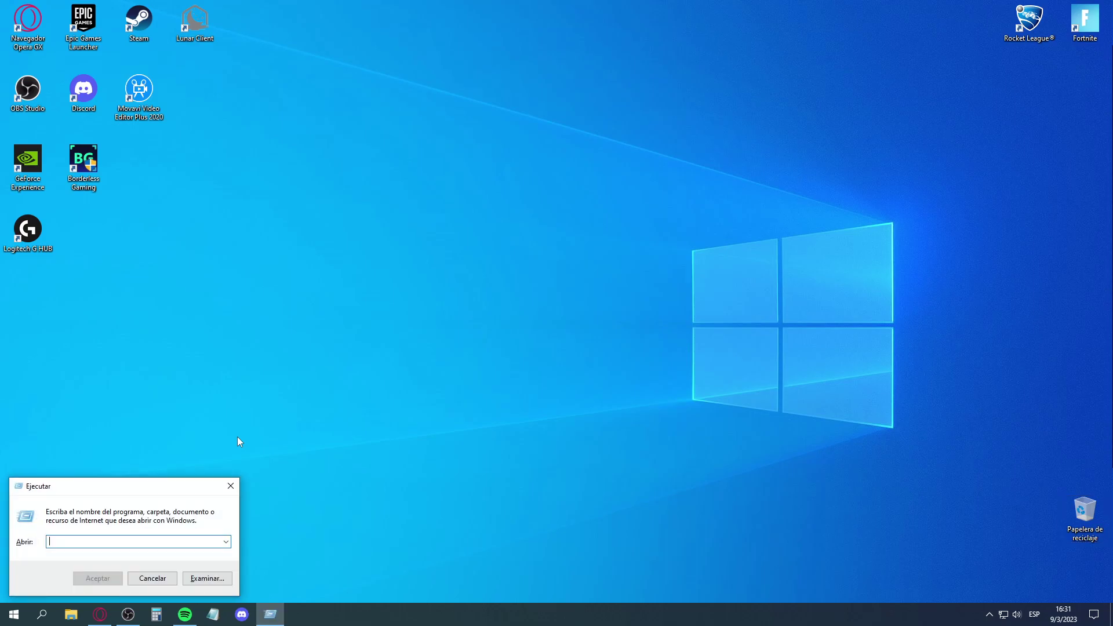
pyautogui.write('%temp%')
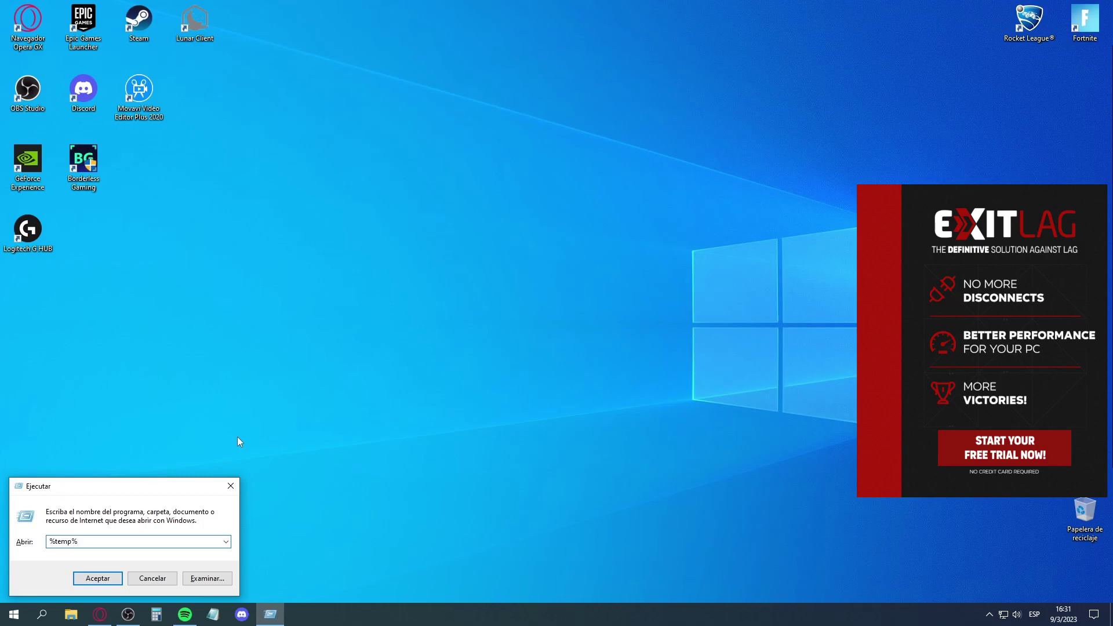
pyautogui.press('Return')
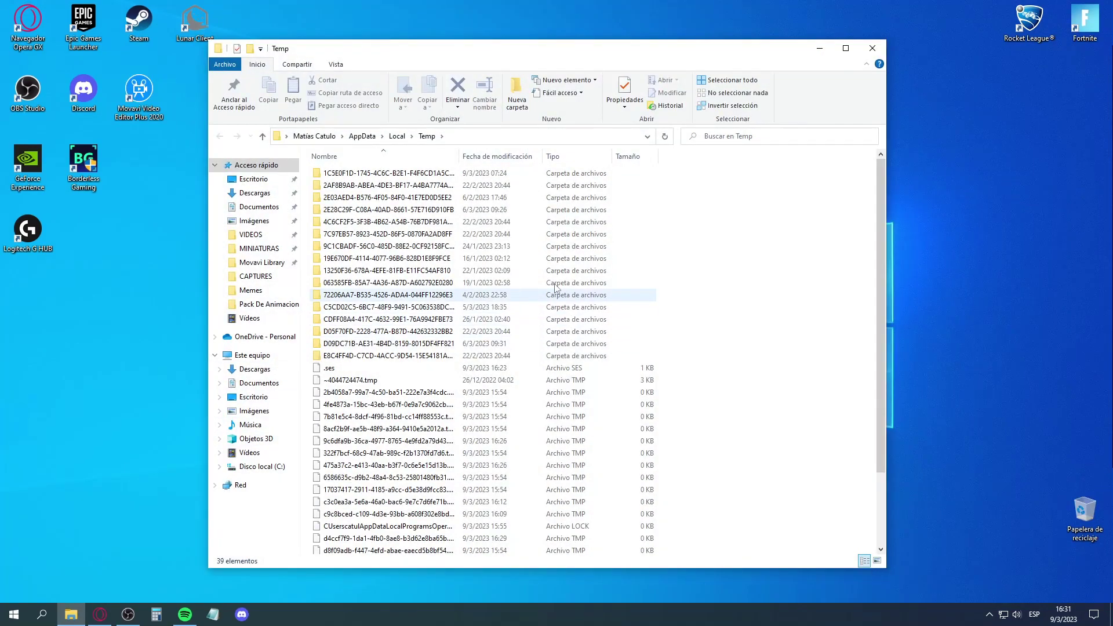
# Delete all files and folders in the Temp folder, skipping every item that is in use, and close the folder
pyautogui.scroll(-2, 759, 427)
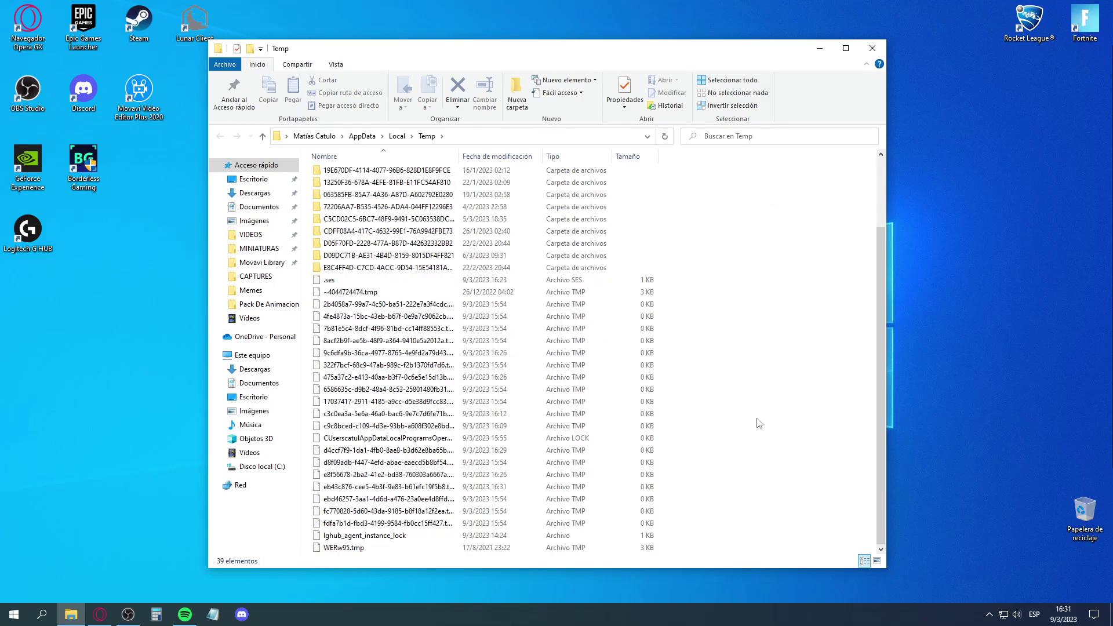
pyautogui.scroll(2, 704, 470)
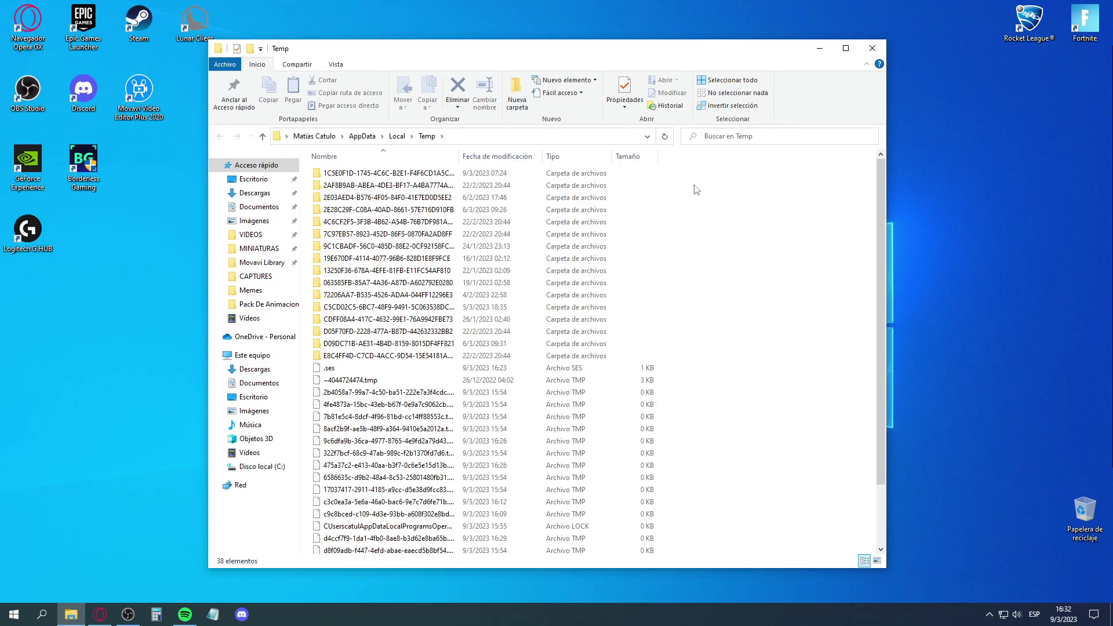
pyautogui.moveTo(692, 168); pyautogui.dragTo(557, 612)
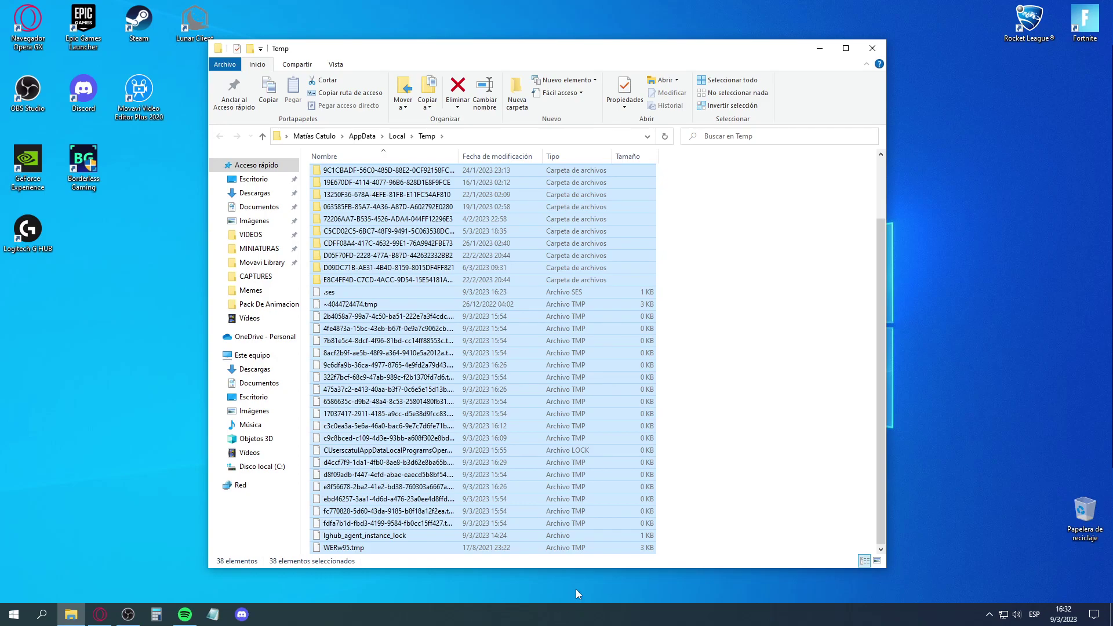
pyautogui.scroll(2, 779, 345)
pyautogui.scroll(-2, 778, 345)
pyautogui.press('Delete')
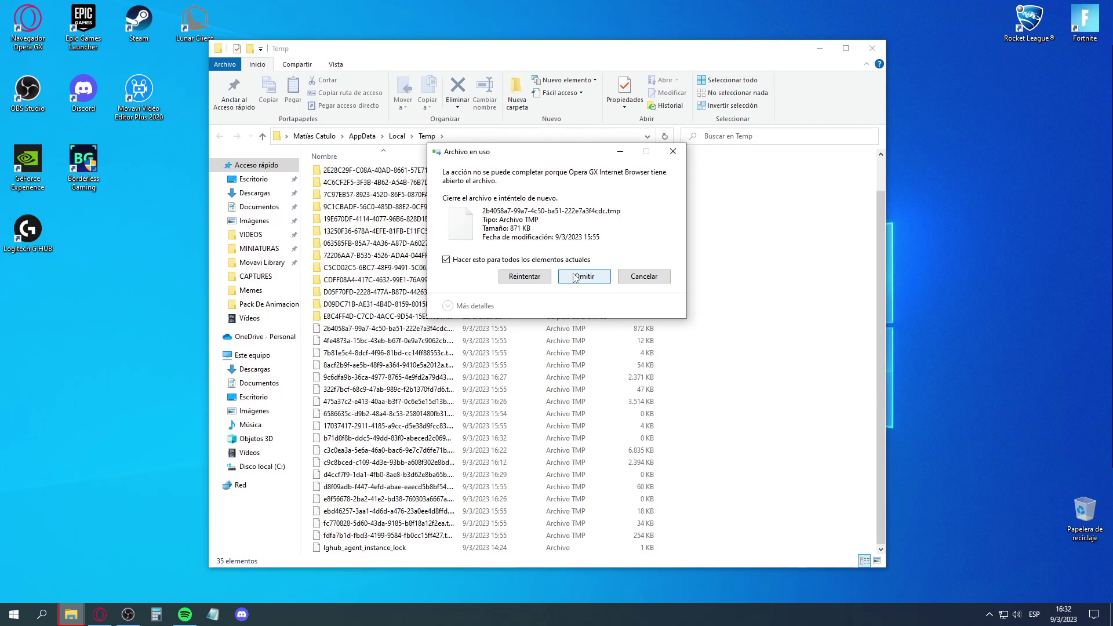
pyautogui.click(576, 277)
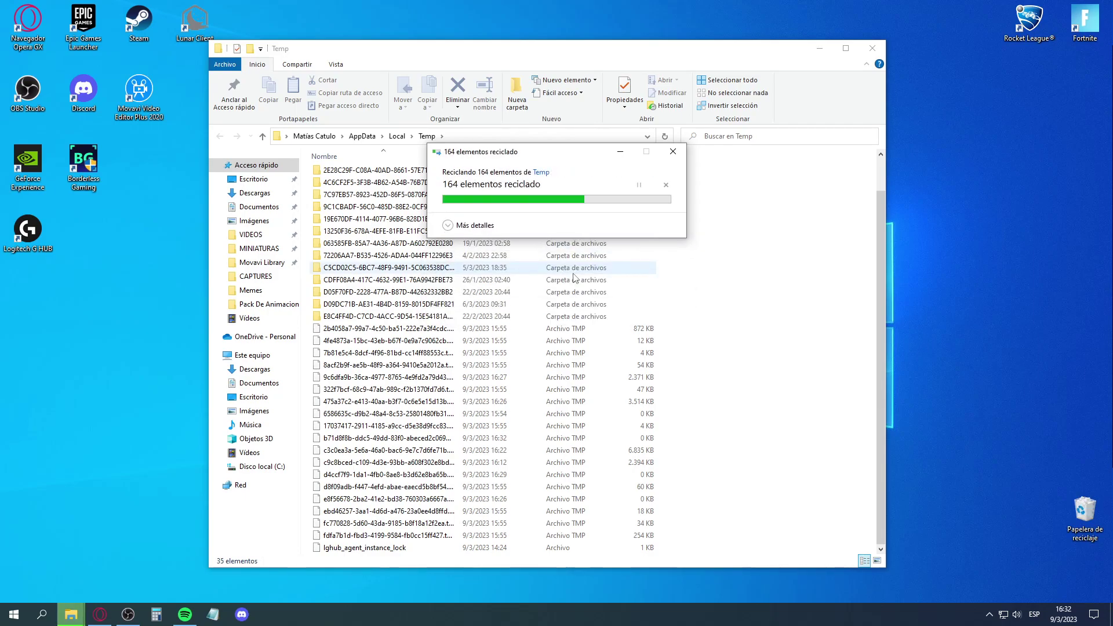
pyautogui.scroll(1, 637, 368)
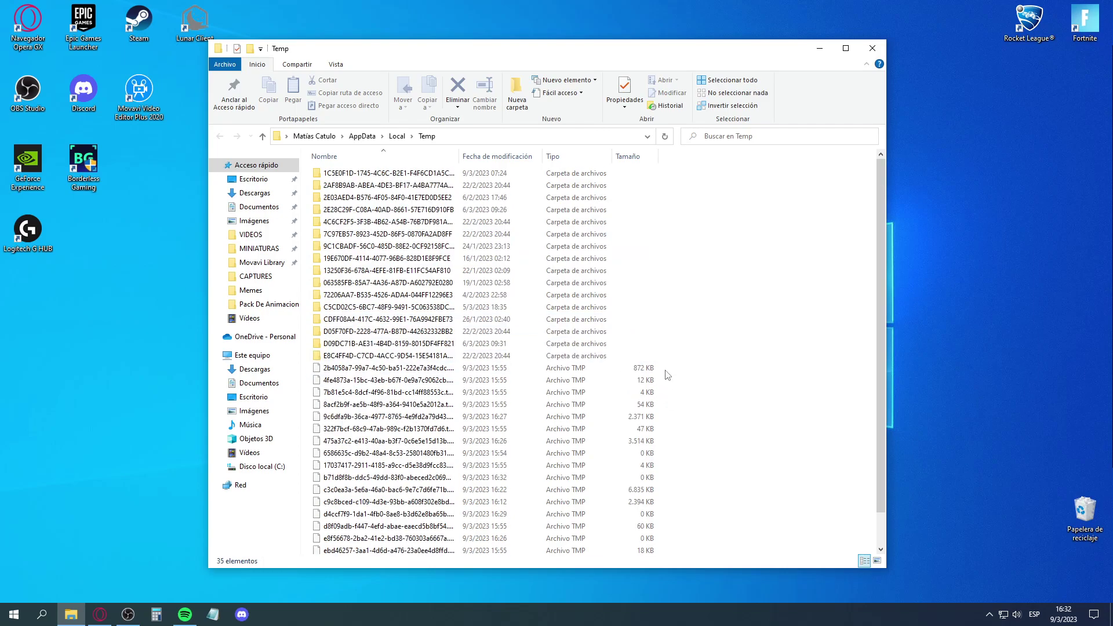
pyautogui.click(872, 48)
# Open the Recycle Bin, permanently delete all the items in it and close it
pyautogui.doubleClick(1083, 513)
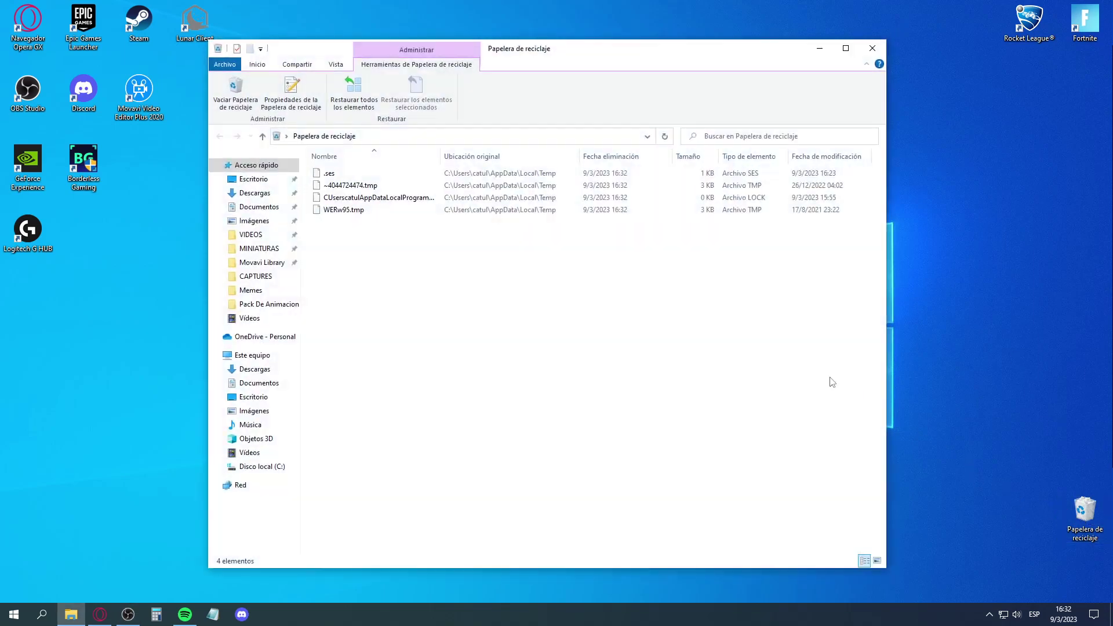
pyautogui.moveTo(820, 293); pyautogui.dragTo(754, 169)
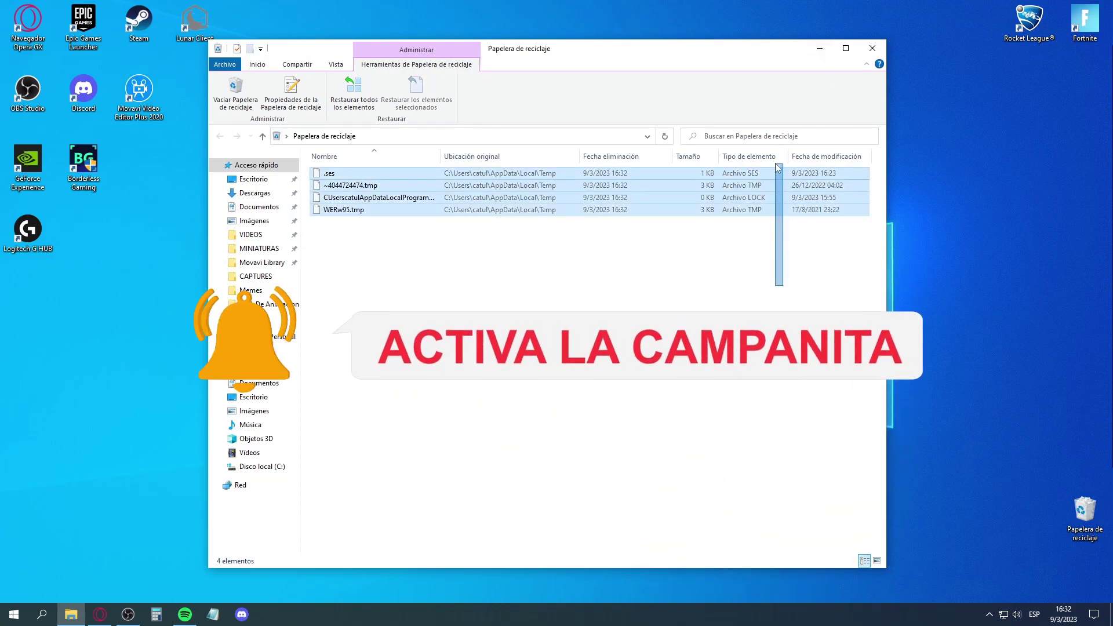
pyautogui.press('Delete')
pyautogui.click(602, 316)
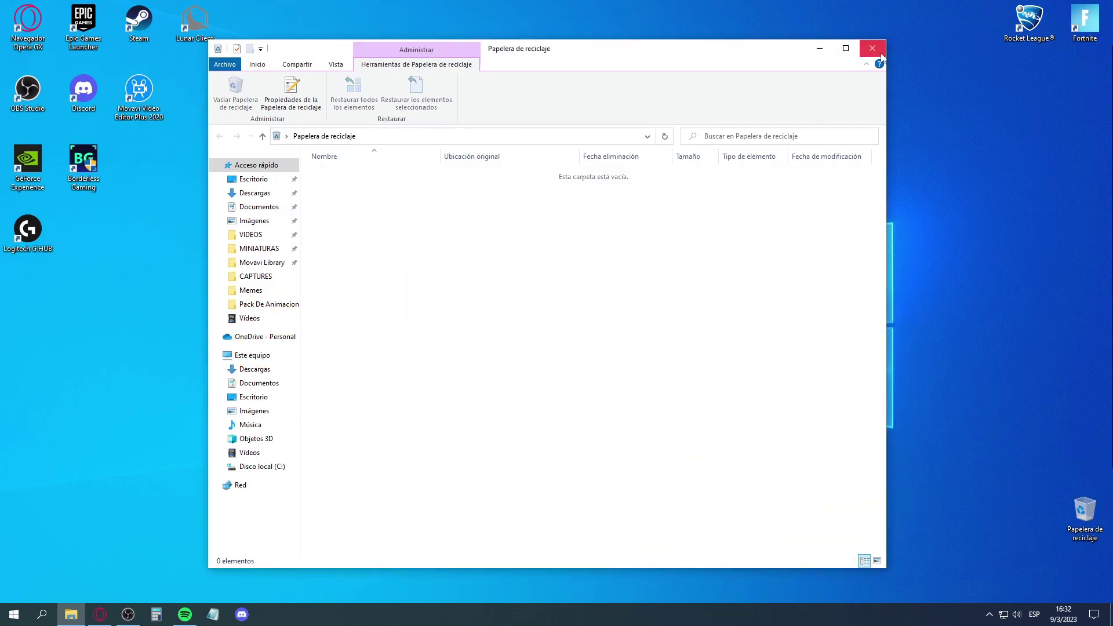
pyautogui.click(871, 48)
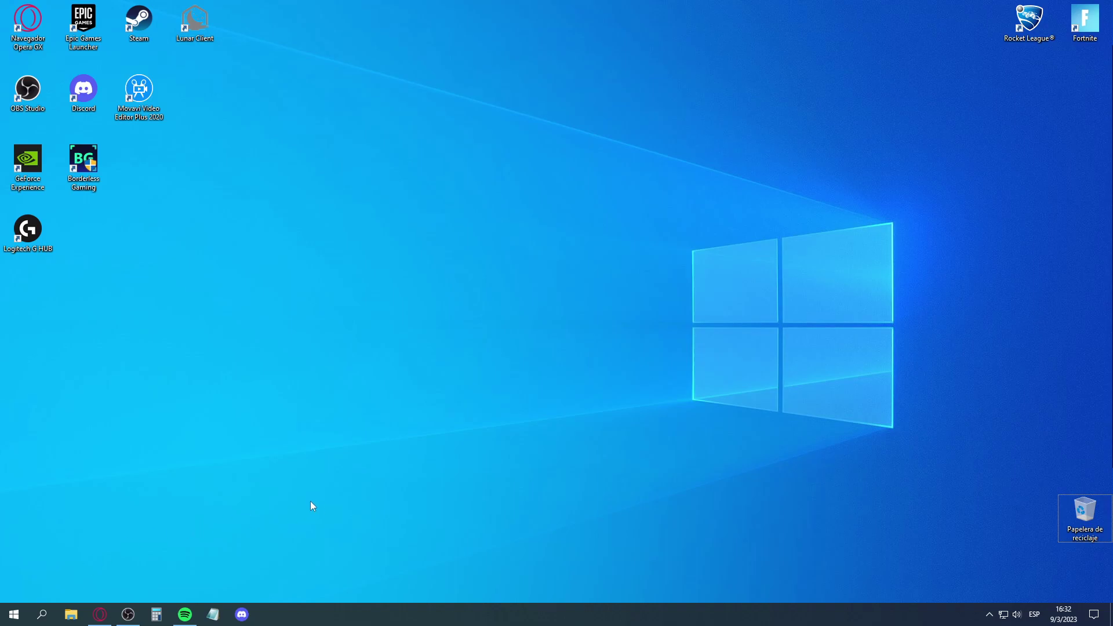
# Open GeForce Experience, check the version and update status of the graphics driver, and close the program
pyautogui.click(26, 176)
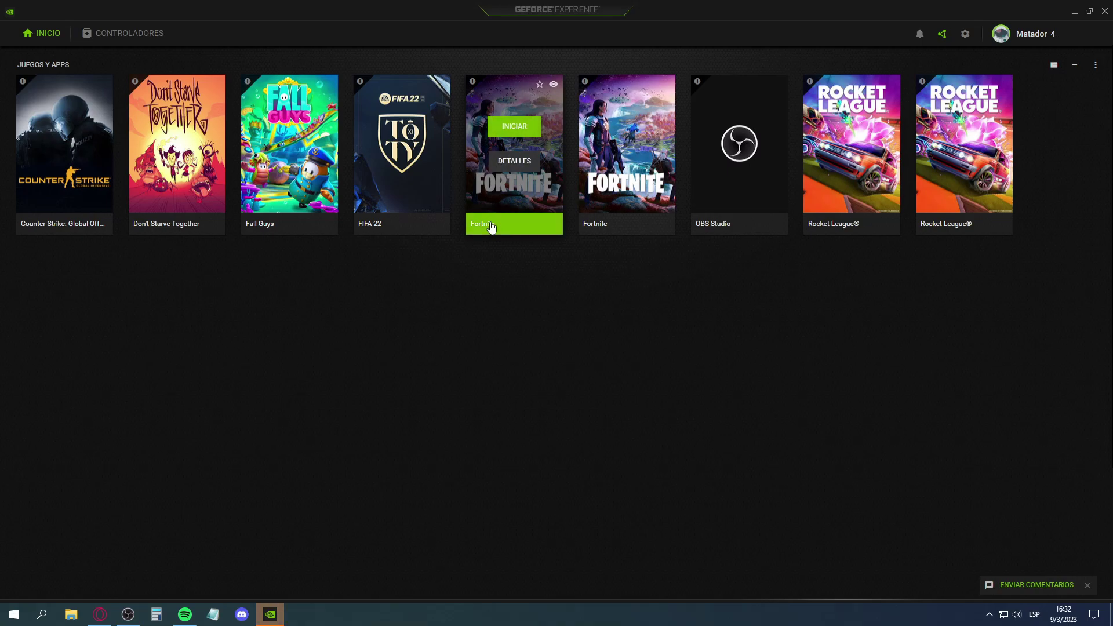
pyautogui.click(140, 34)
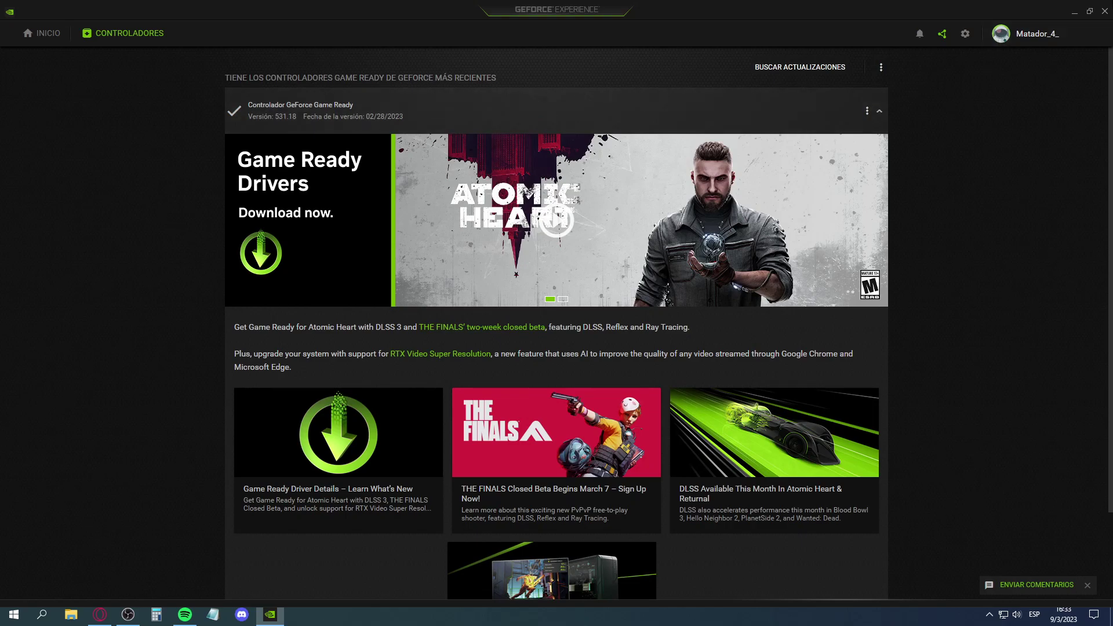
pyautogui.click(1106, 14)
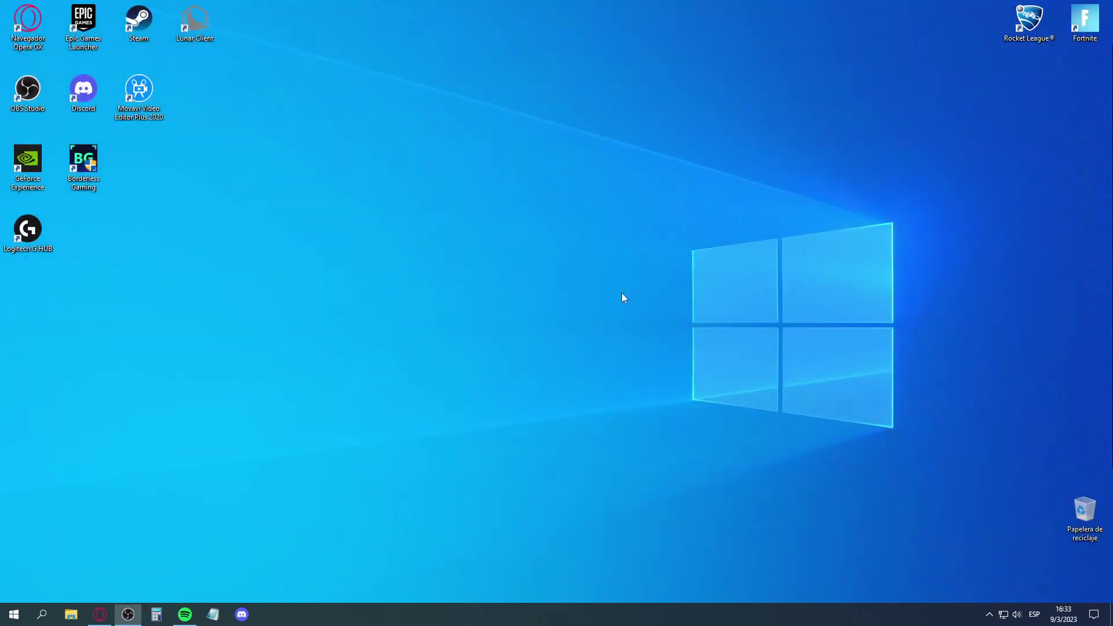
# Open Windows Update in the system settings, review the available optional quality update and close the settings
pyautogui.click(14, 614)
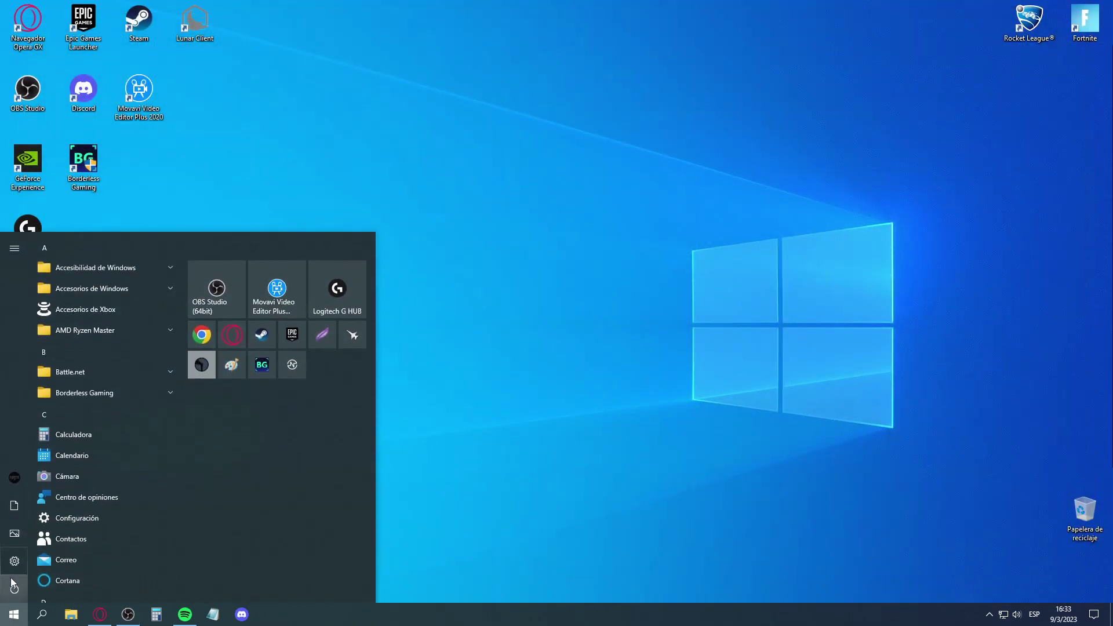
pyautogui.click(17, 562)
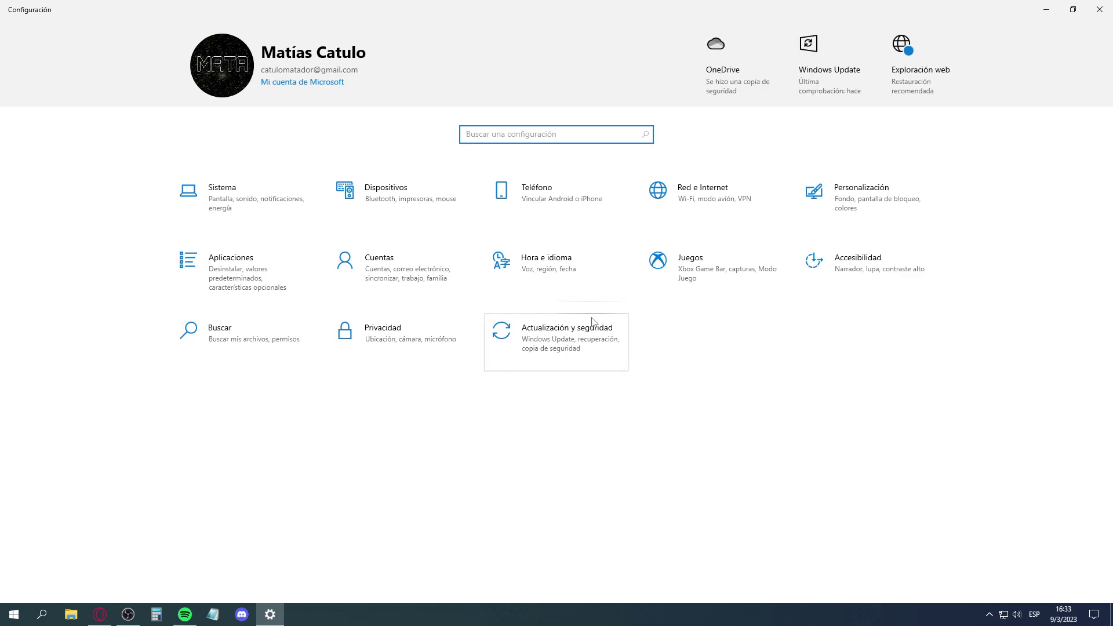
pyautogui.click(569, 358)
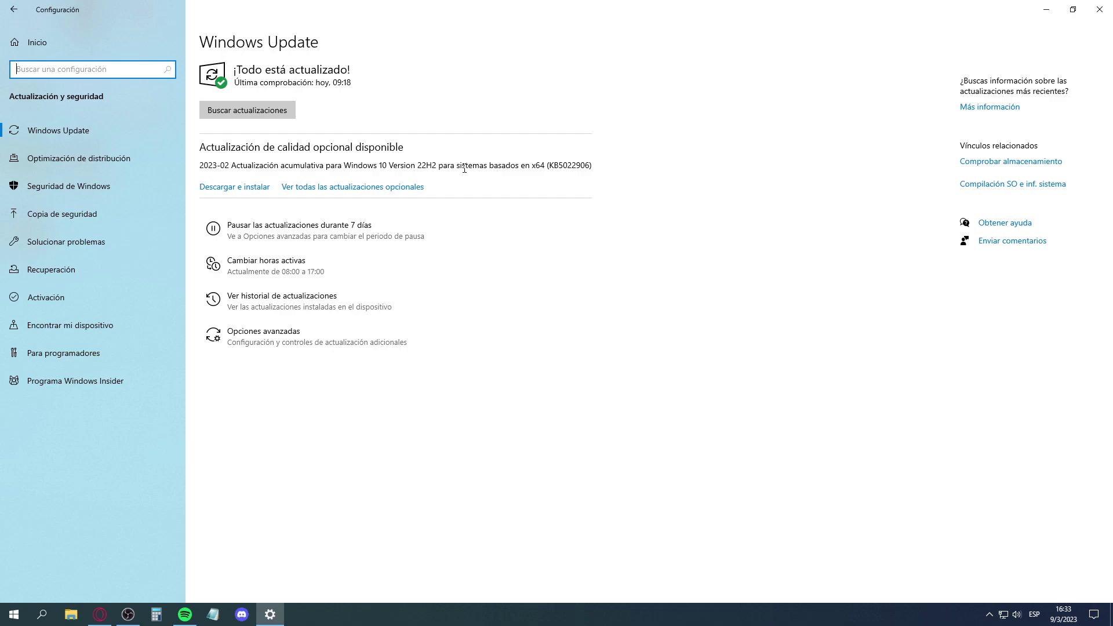
pyautogui.click(231, 167)
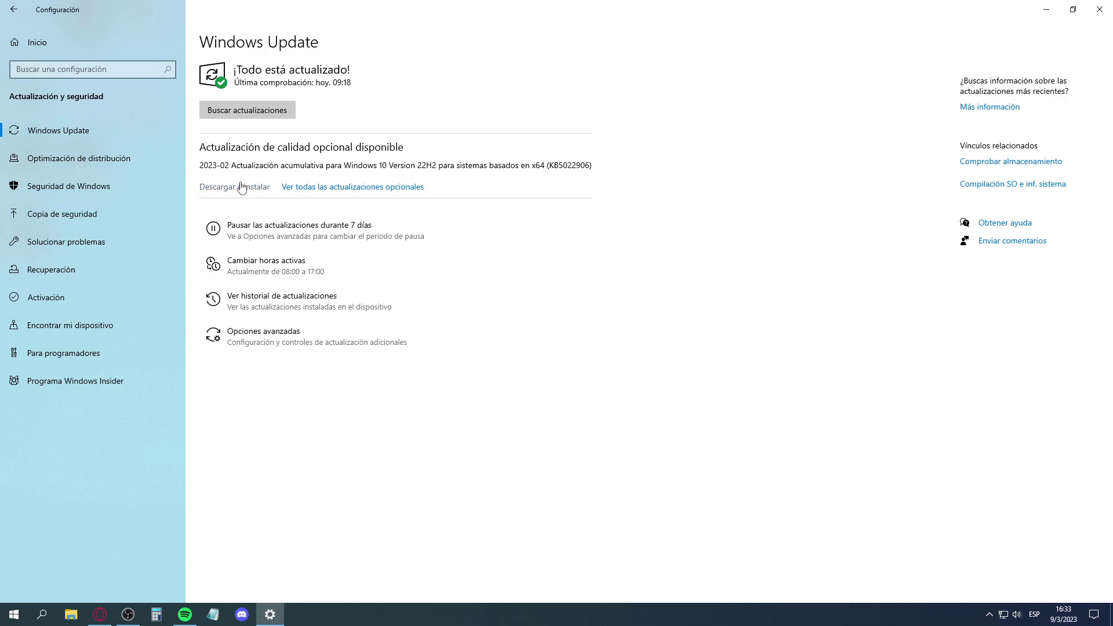
pyautogui.moveTo(230, 165); pyautogui.dragTo(200, 165)
pyautogui.click(792, 397)
pyautogui.moveTo(230, 165); pyautogui.dragTo(198, 165)
pyautogui.click(683, 283)
pyautogui.click(1100, 10)
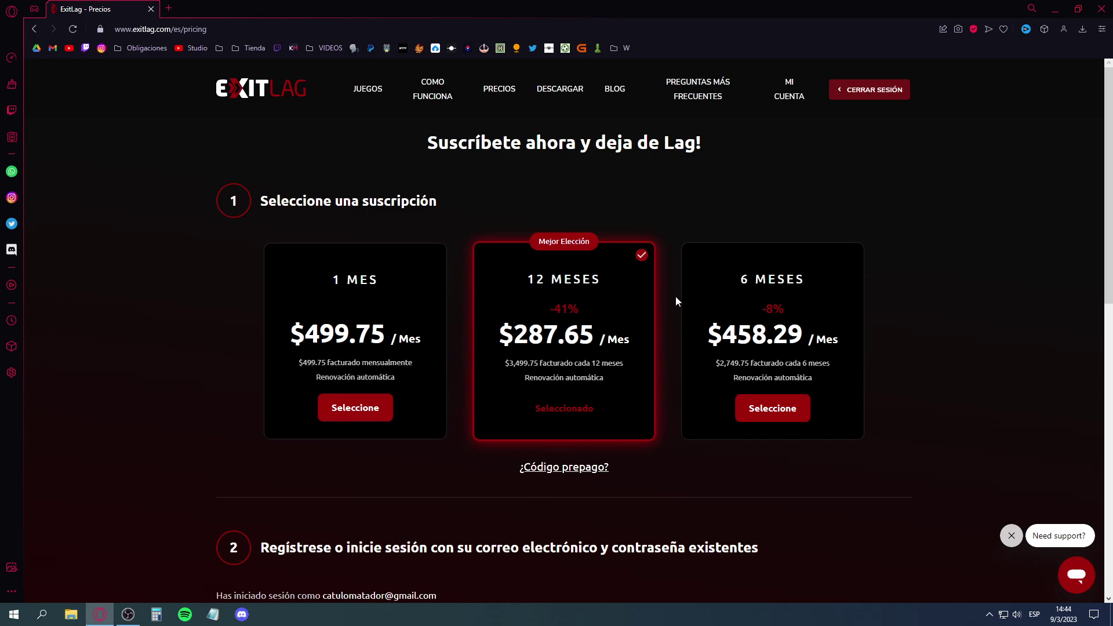
# Return from ExitLag's pricing page to its home page in the browser and review the listed features and supported games
pyautogui.hotkey('alt', 'Left')
pyautogui.click(725, 211)
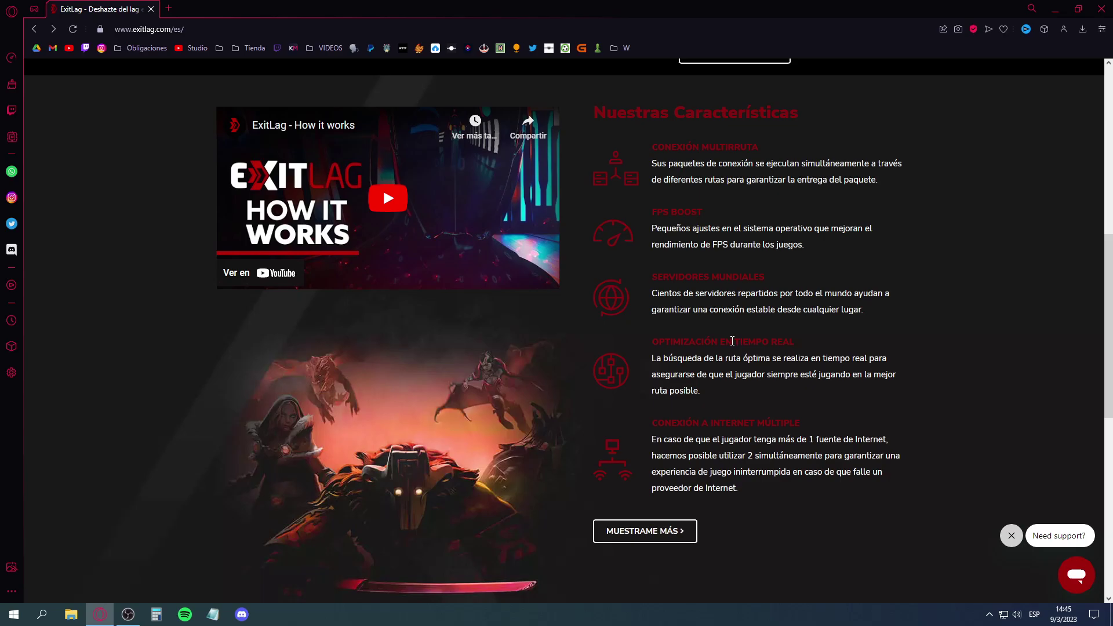
pyautogui.scroll(7, 732, 341)
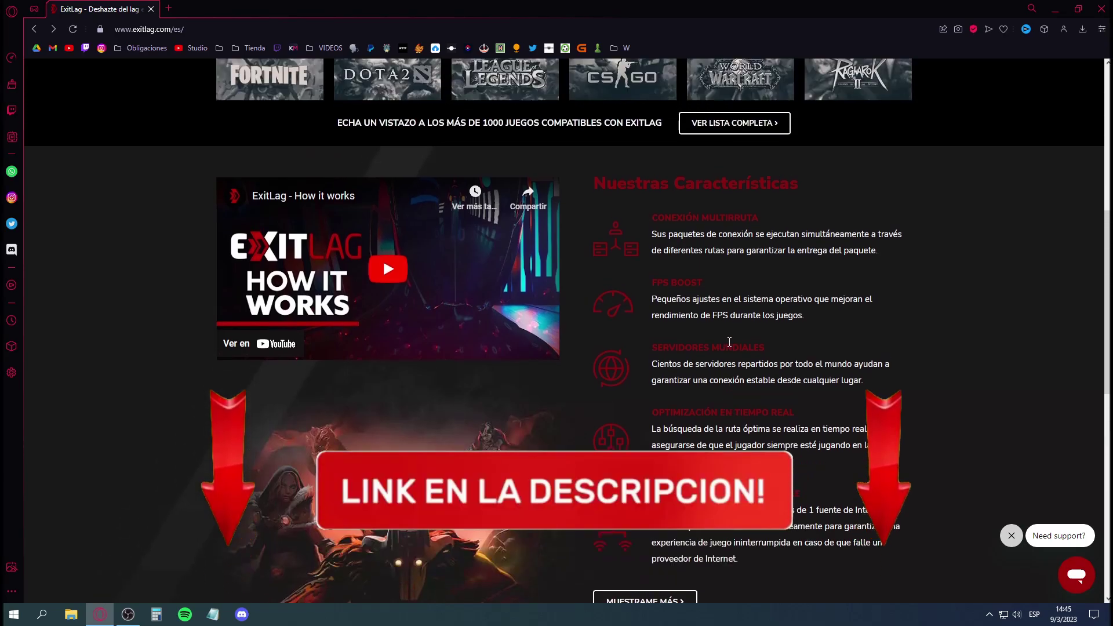
pyautogui.scroll(1, 723, 344)
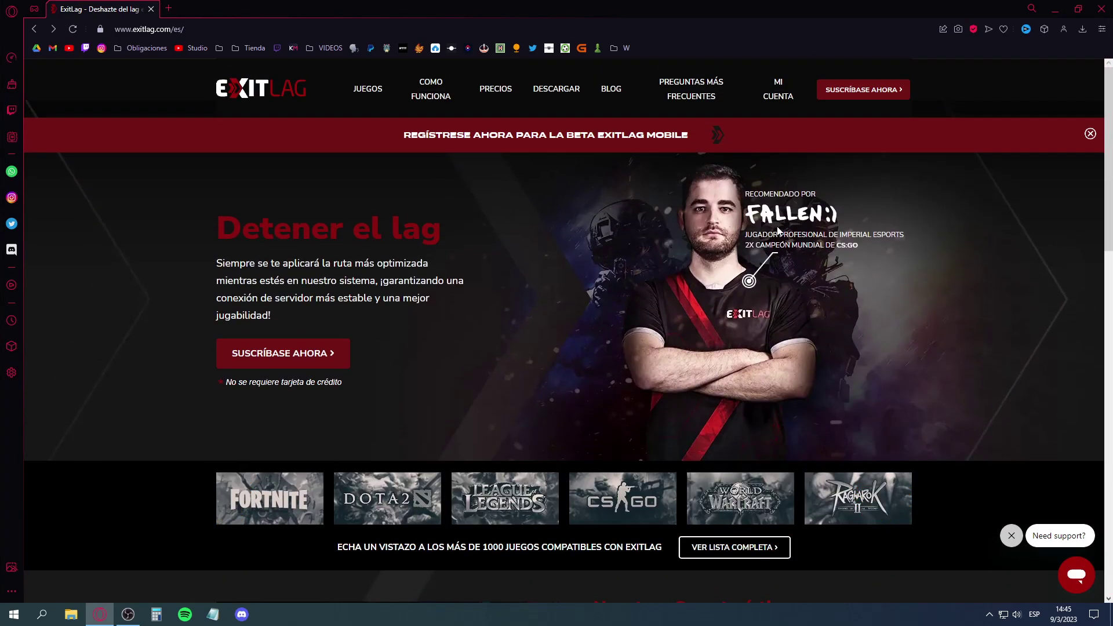